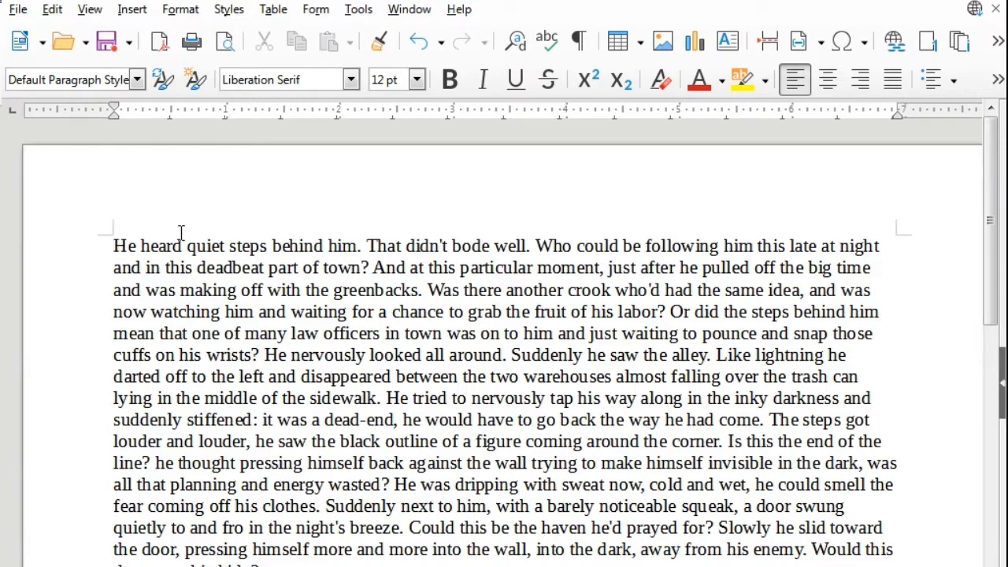
pyautogui.click(131, 9)
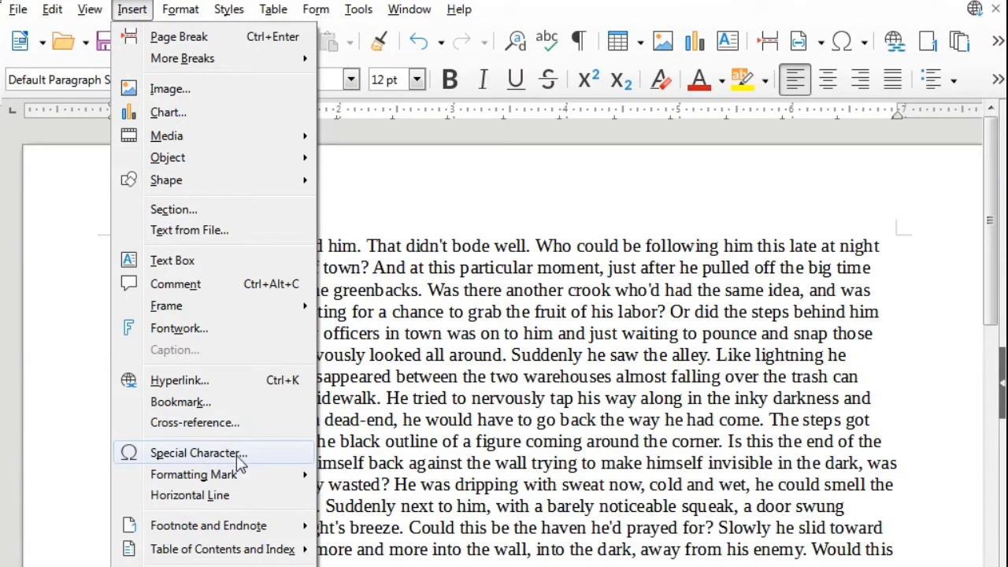
pyautogui.moveTo(237, 478)
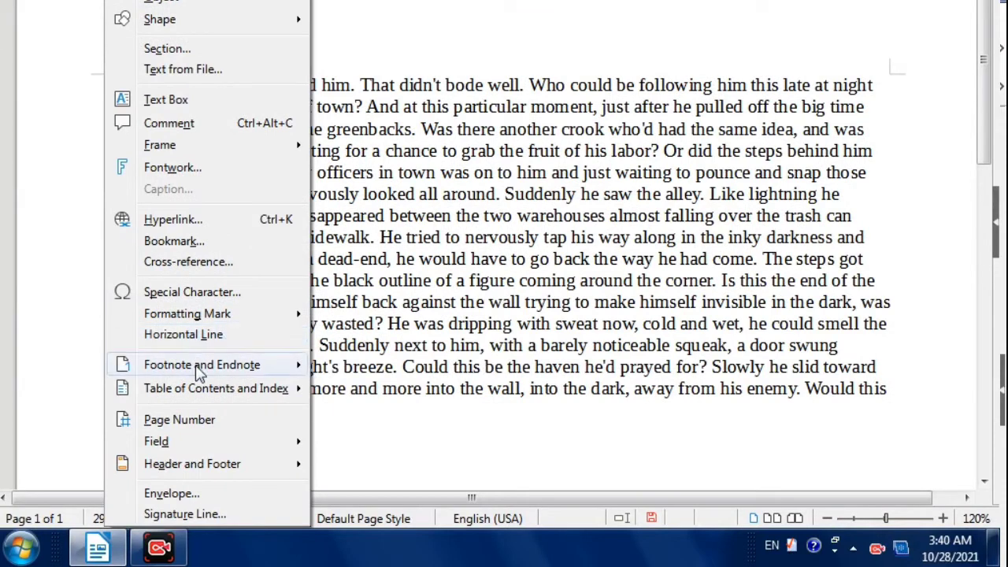
pyautogui.moveTo(240, 531)
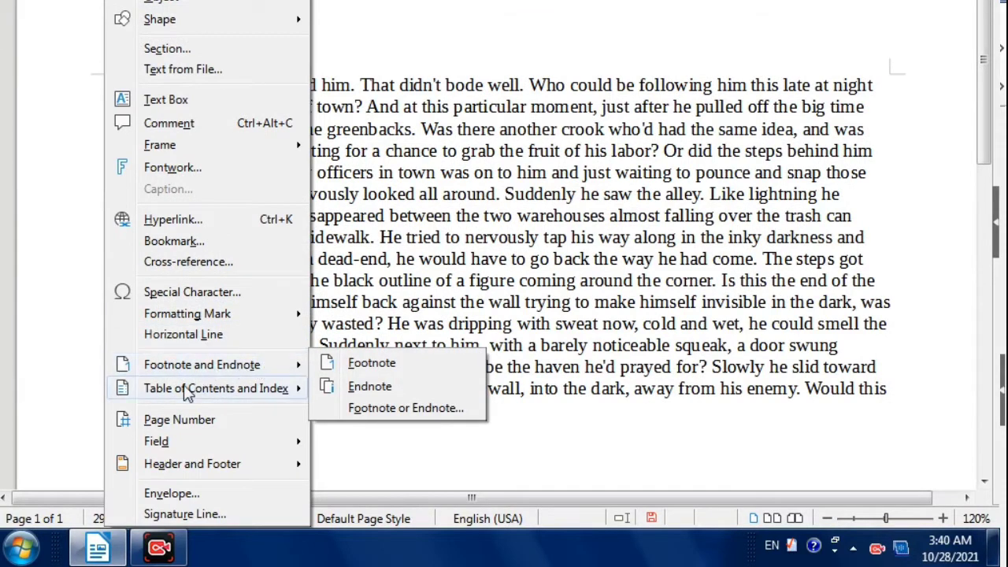
pyautogui.moveTo(204, 394)
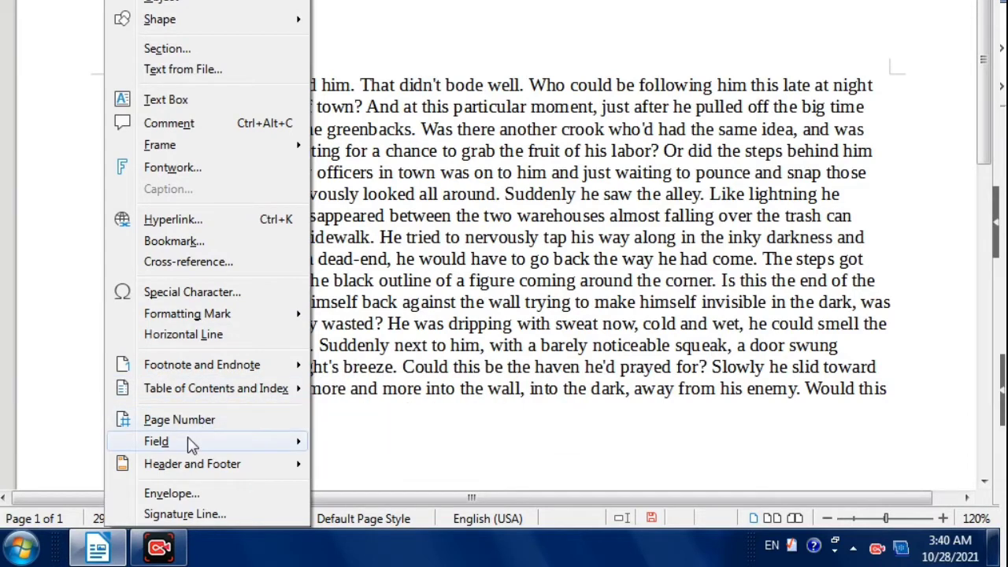
pyautogui.moveTo(189, 447)
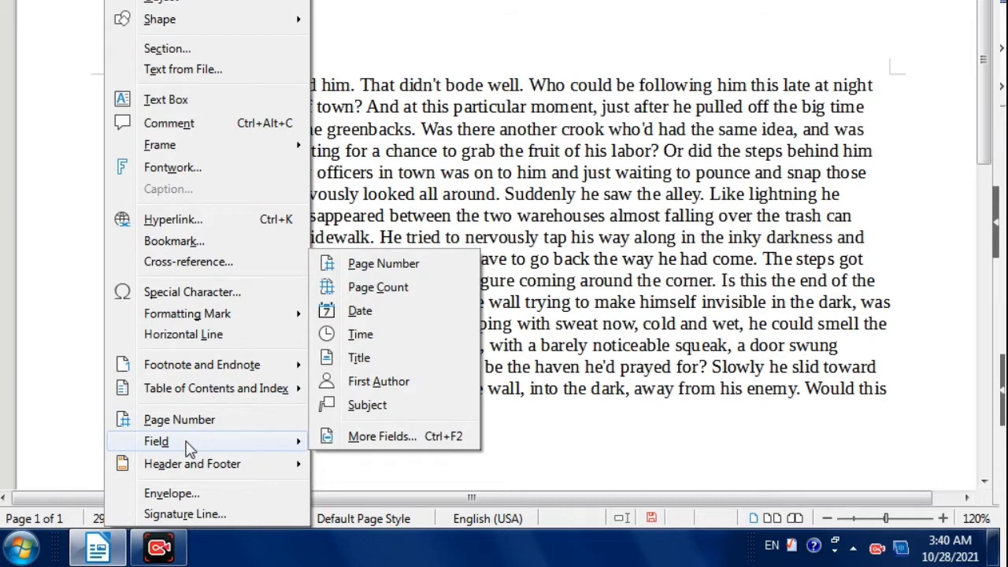
pyautogui.moveTo(177, 468)
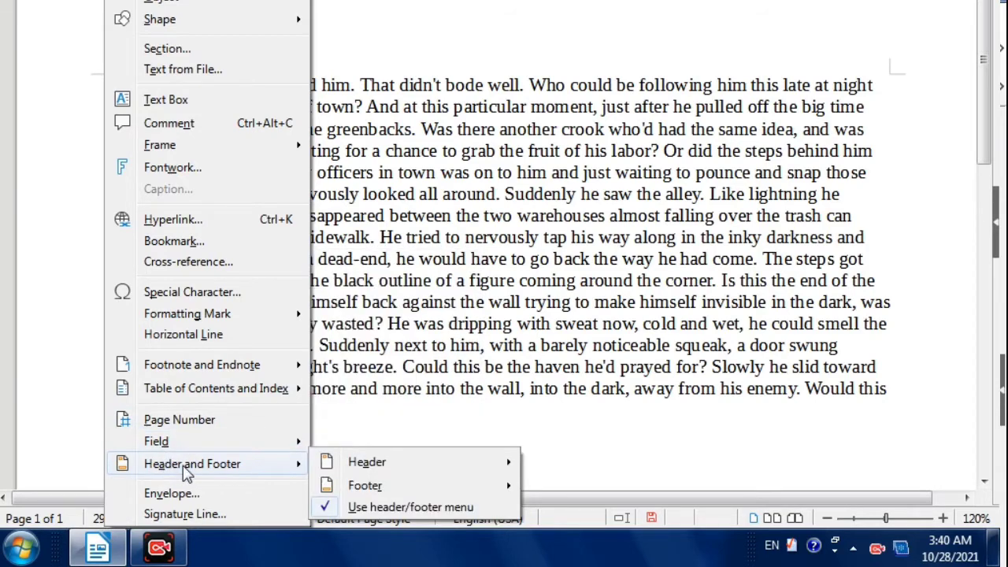
pyautogui.moveTo(348, 489)
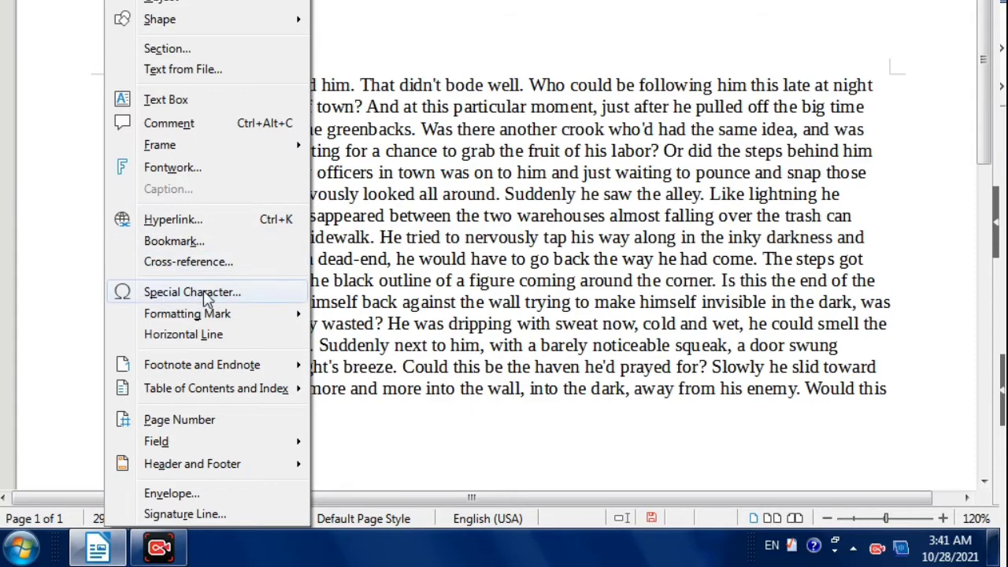
pyautogui.click(375, 432)
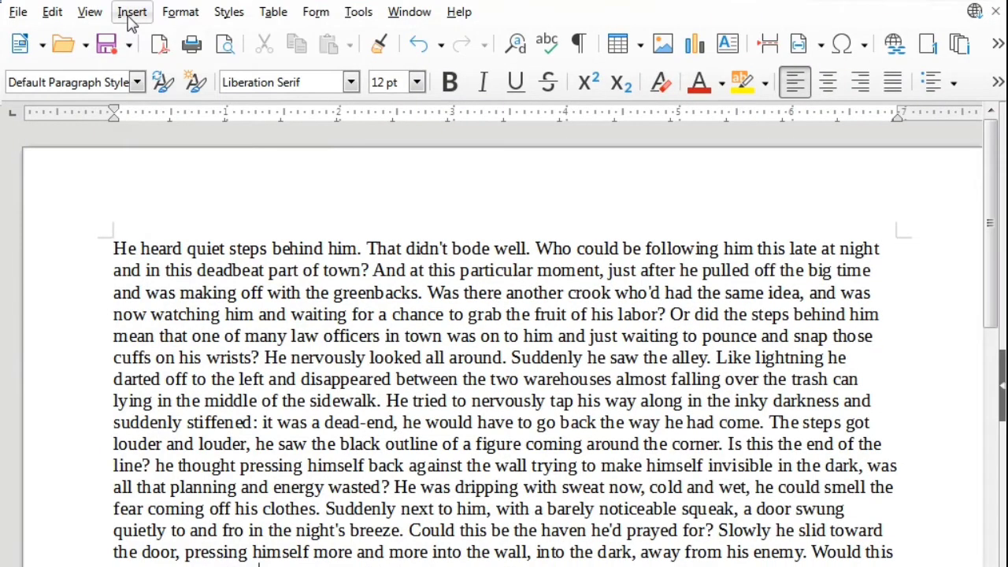
# - Open the Special Characters dialog and preview the copyright and registered signs in the Liberation Serif font
pyautogui.click(133, 11)
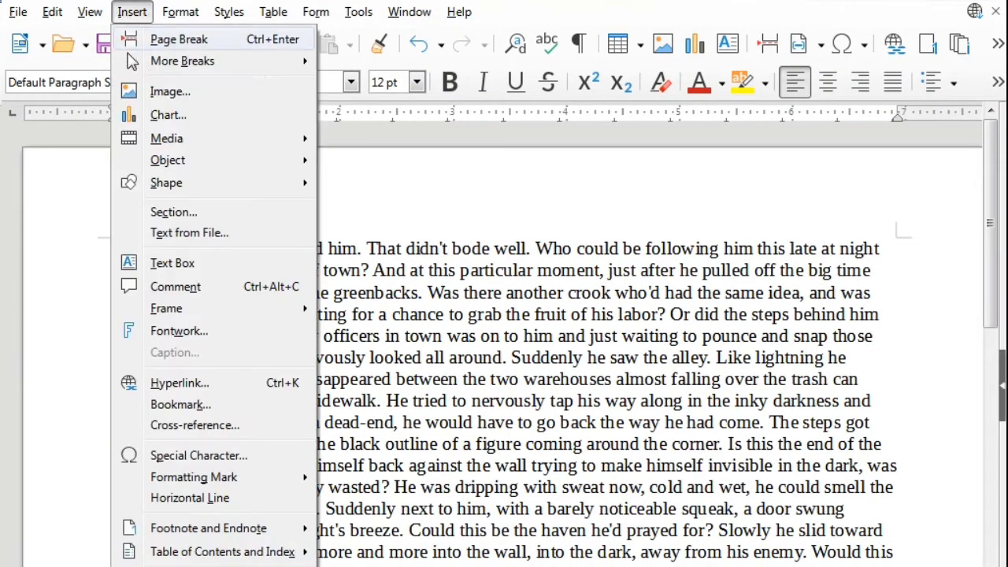
pyautogui.click(186, 456)
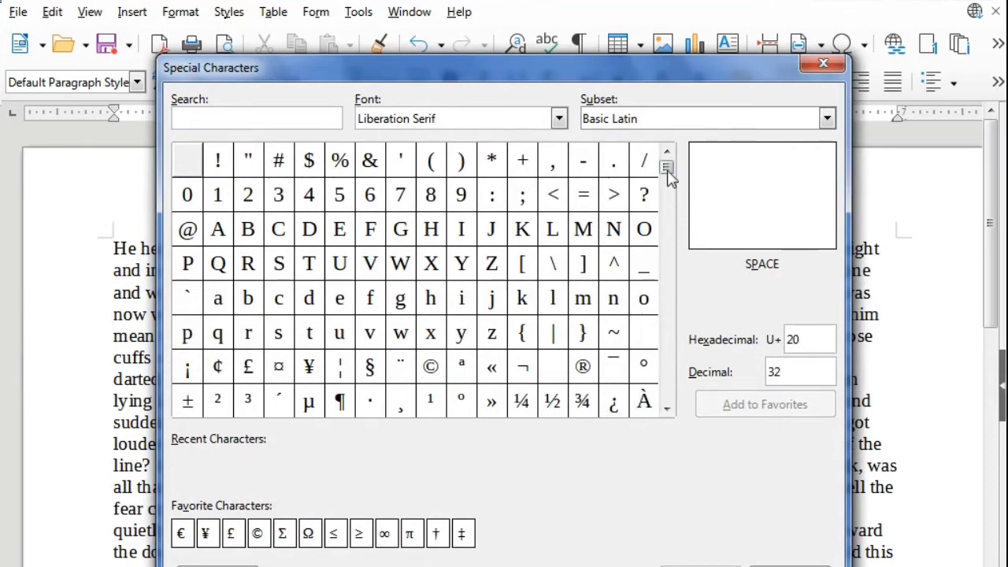
pyautogui.moveTo(666, 174); pyautogui.dragTo(644, 167)
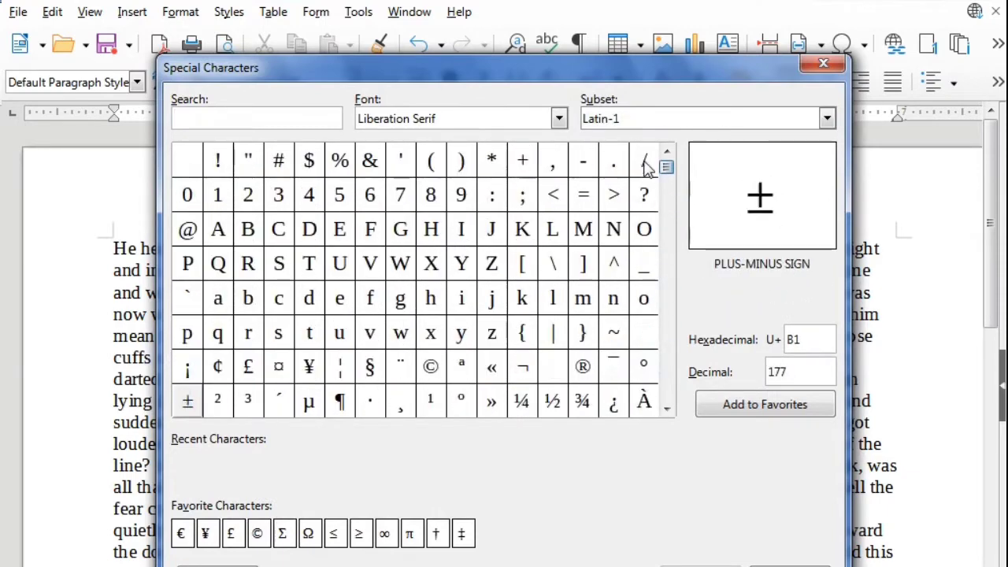
pyautogui.click(434, 375)
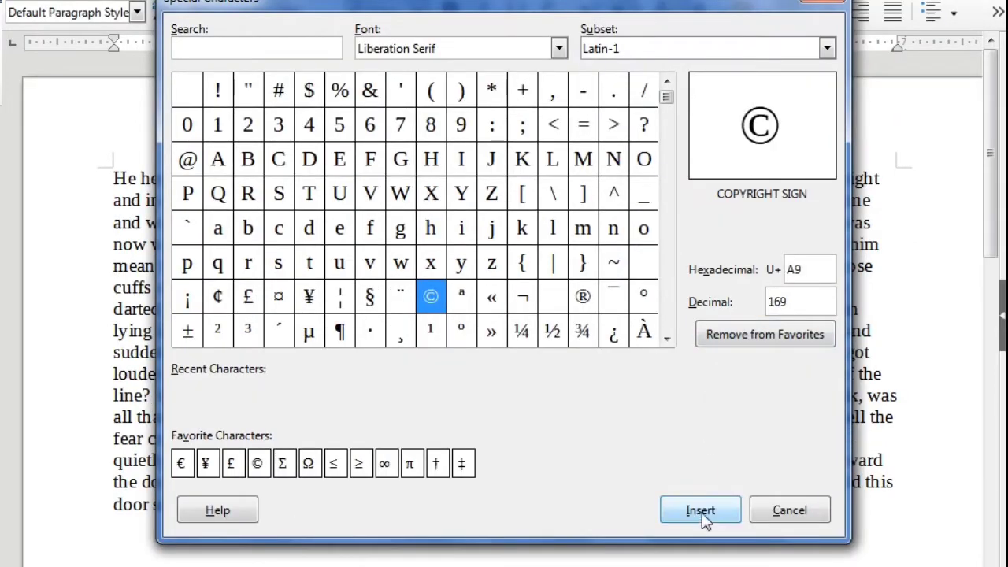
pyautogui.click(582, 304)
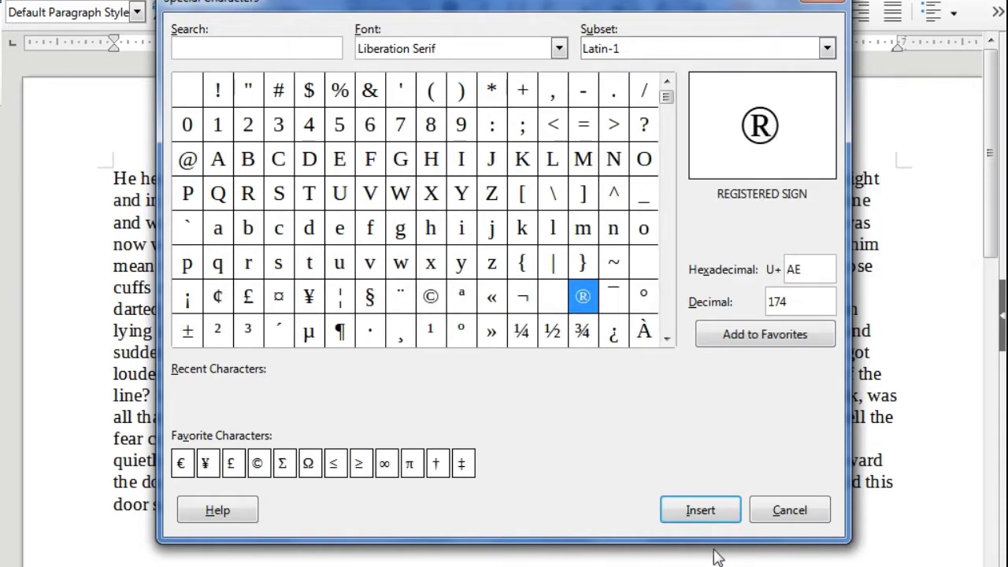
pyautogui.click(432, 299)
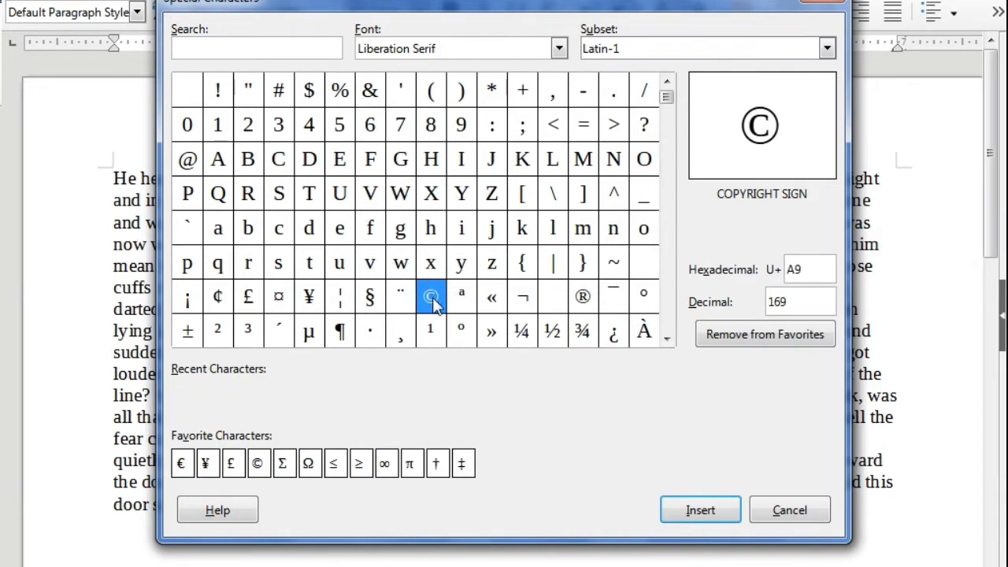
pyautogui.click(588, 298)
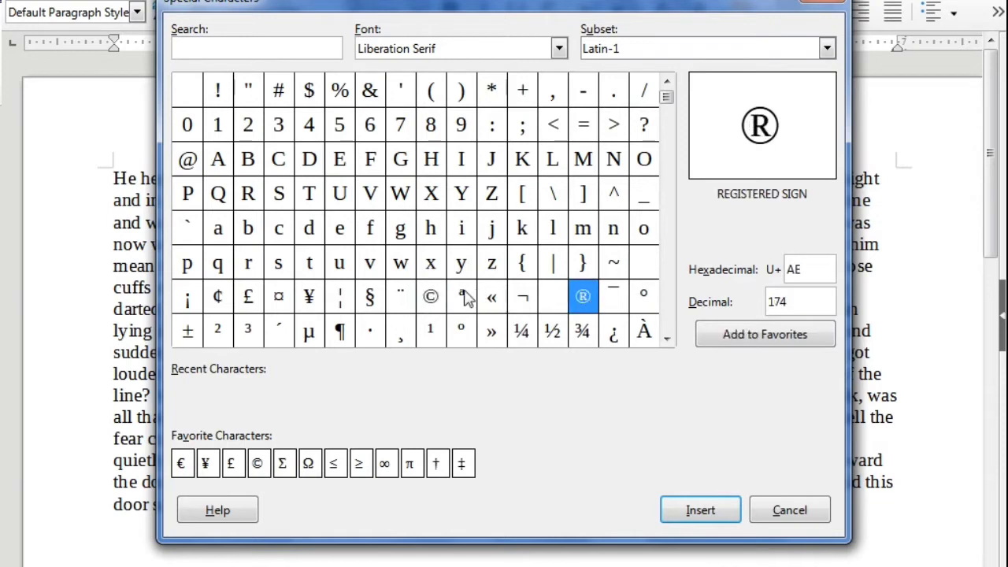
pyautogui.click(435, 305)
pyautogui.click(583, 304)
# - Insert the copyright sign (©) at the end of the paragraph, directly after "hide?", and highlight it briefly
pyautogui.click(432, 303)
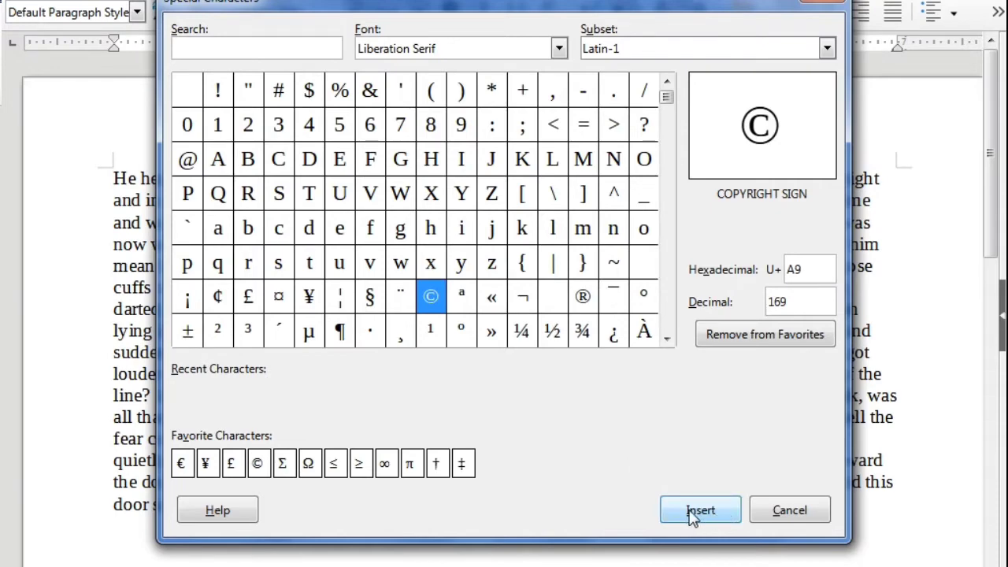
pyautogui.click(691, 514)
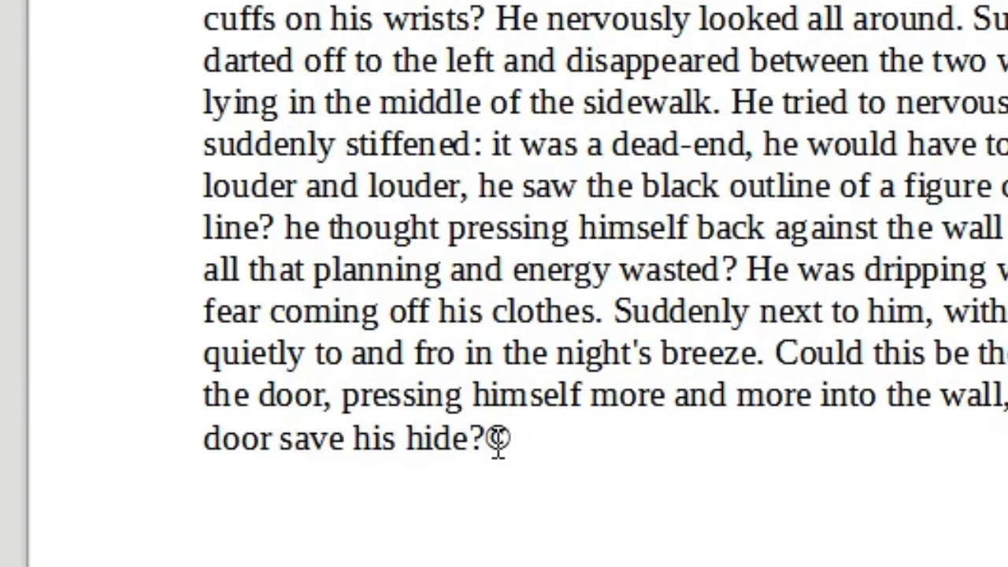
pyautogui.moveTo(483, 438); pyautogui.dragTo(532, 444)
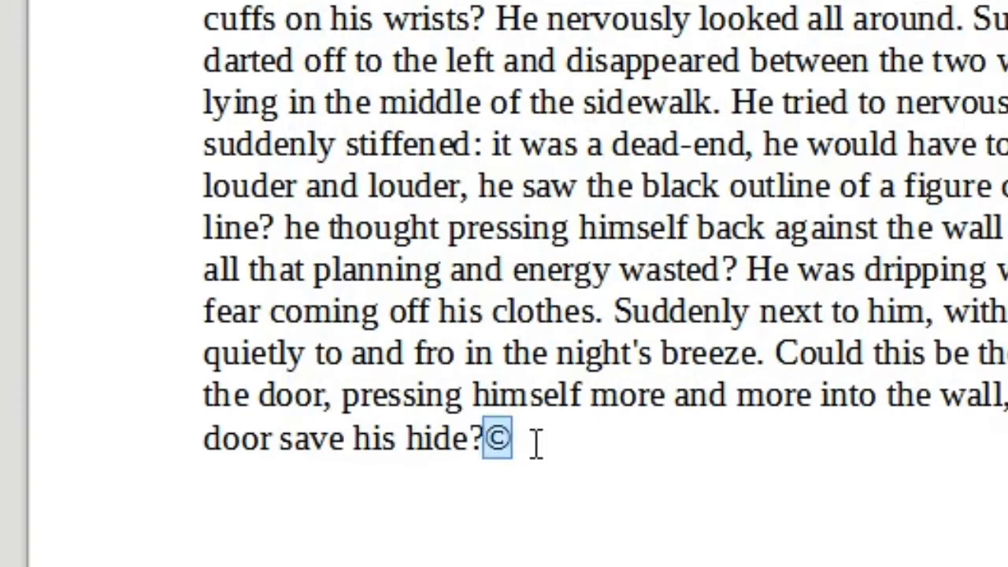
pyautogui.click(557, 456)
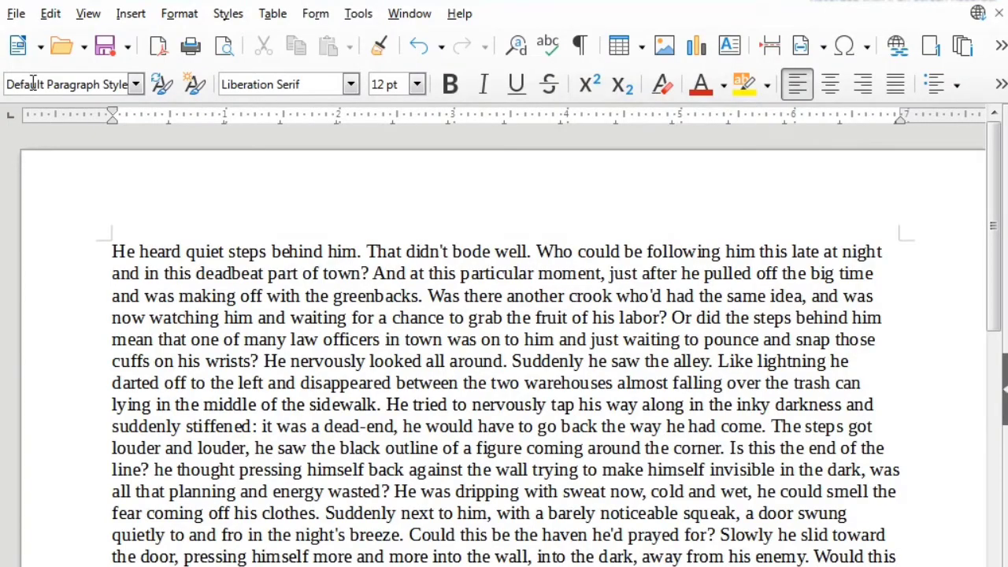
# - Reopen the Special Characters dialog, select the registered sign (®) and change the font to Lucida Console
pyautogui.click(130, 14)
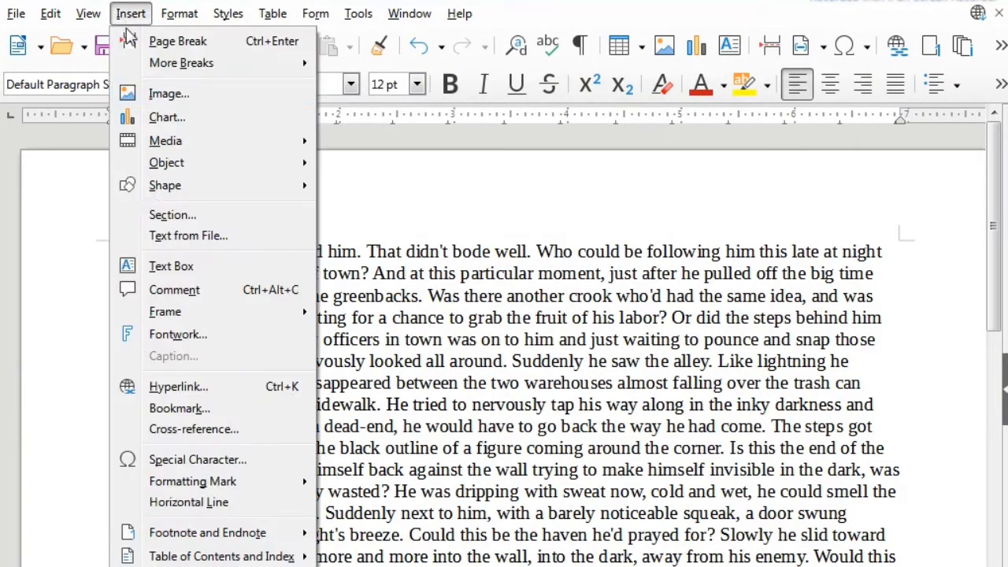
pyautogui.click(198, 458)
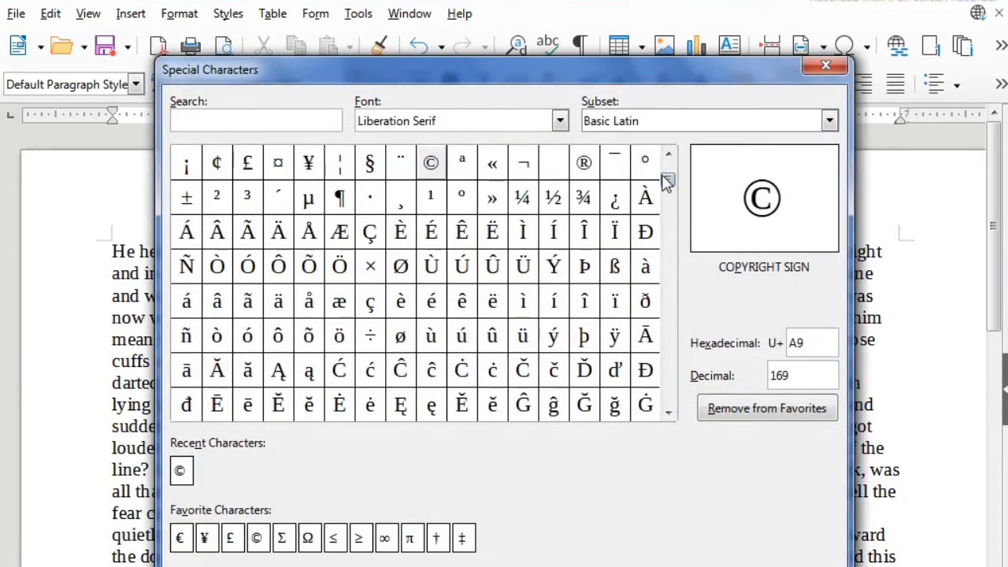
pyautogui.moveTo(666, 178); pyautogui.dragTo(667, 168)
pyautogui.click(580, 372)
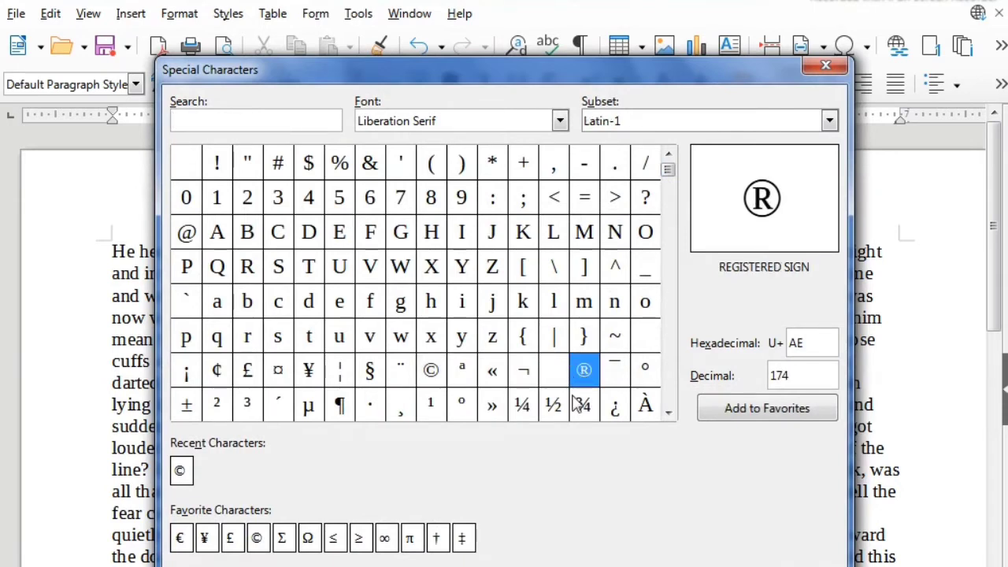
pyautogui.click(560, 122)
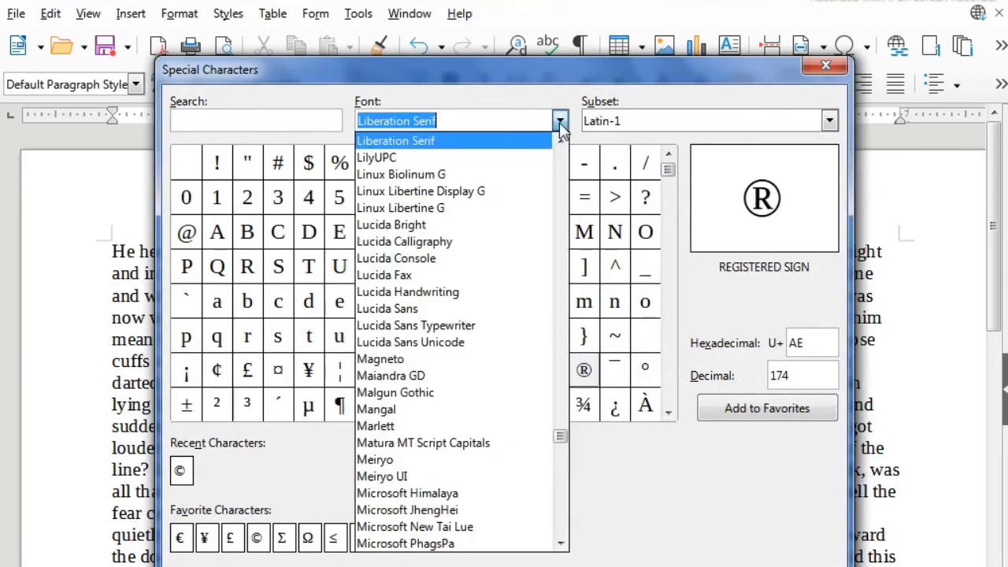
pyautogui.click(459, 261)
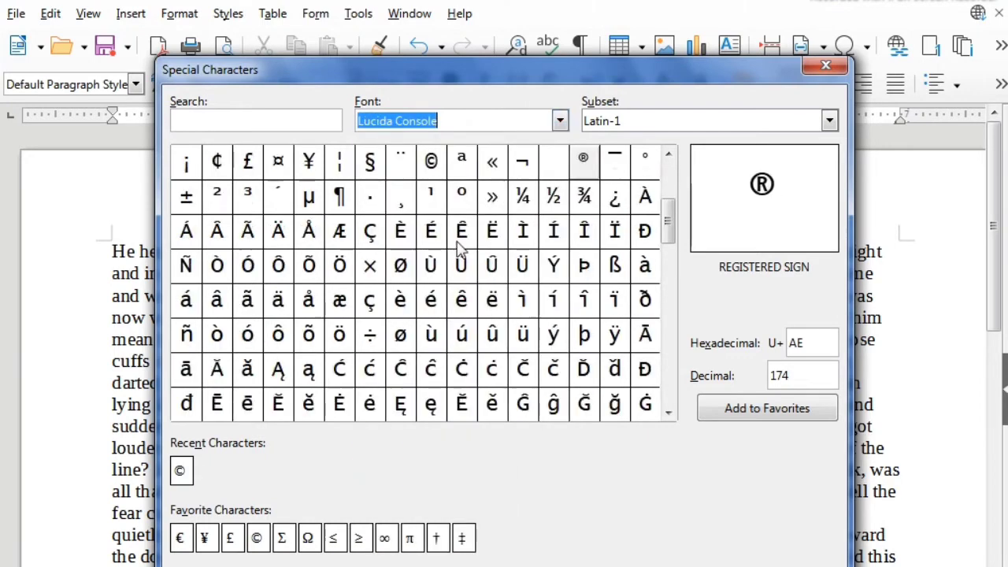
# - Show the Basic Greek subset and preview the Greek capital letter omega (Ω)
pyautogui.click(693, 126)
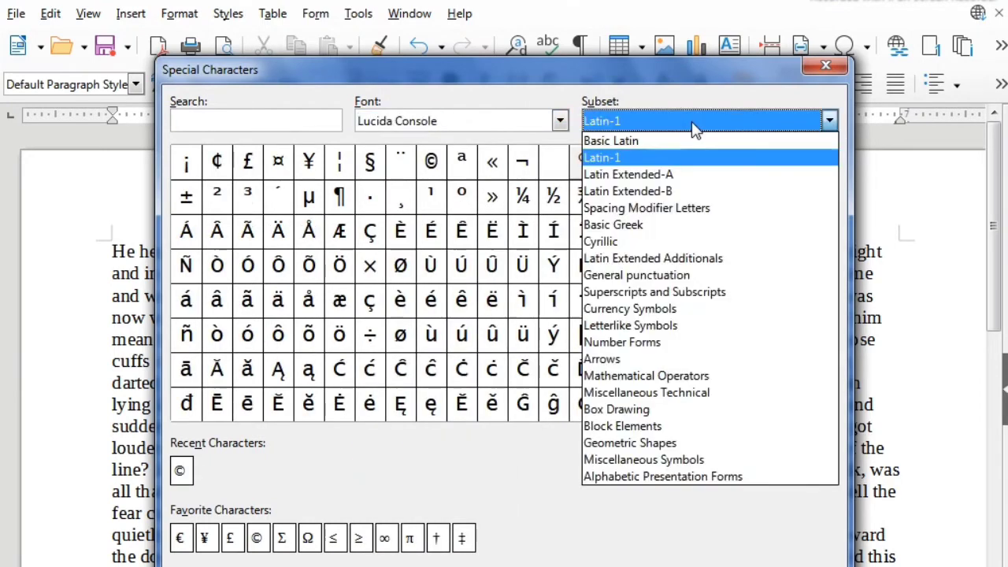
pyautogui.click(655, 228)
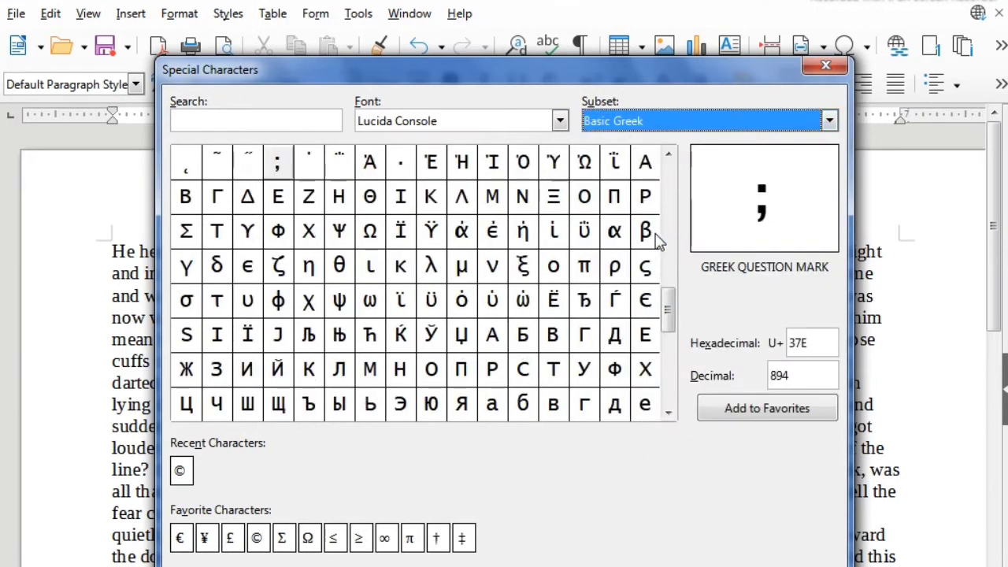
pyautogui.click(339, 265)
pyautogui.click(370, 230)
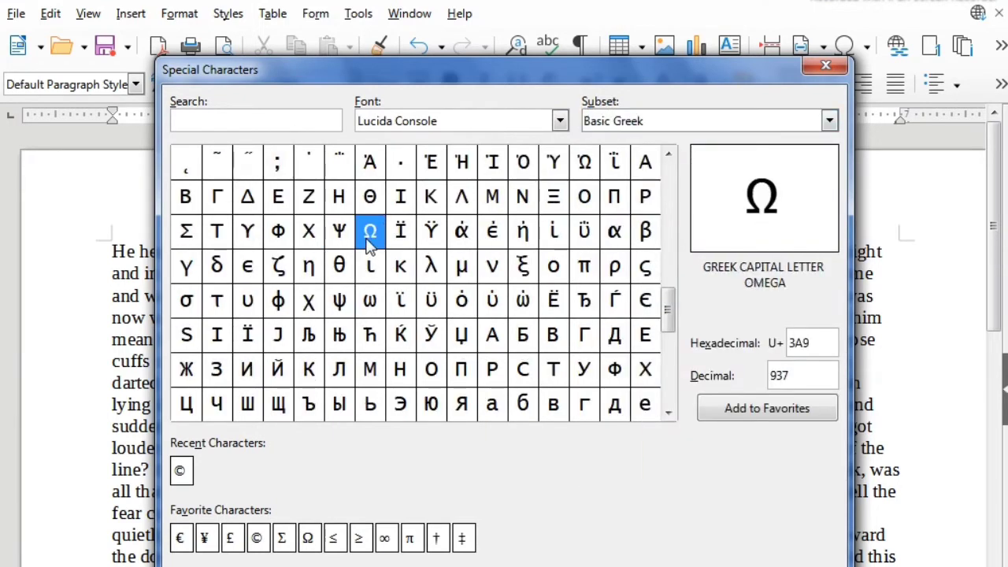
# - Browse the Arrows subset of Lucida Console and switch to the Currency Symbols subset
pyautogui.click(677, 122)
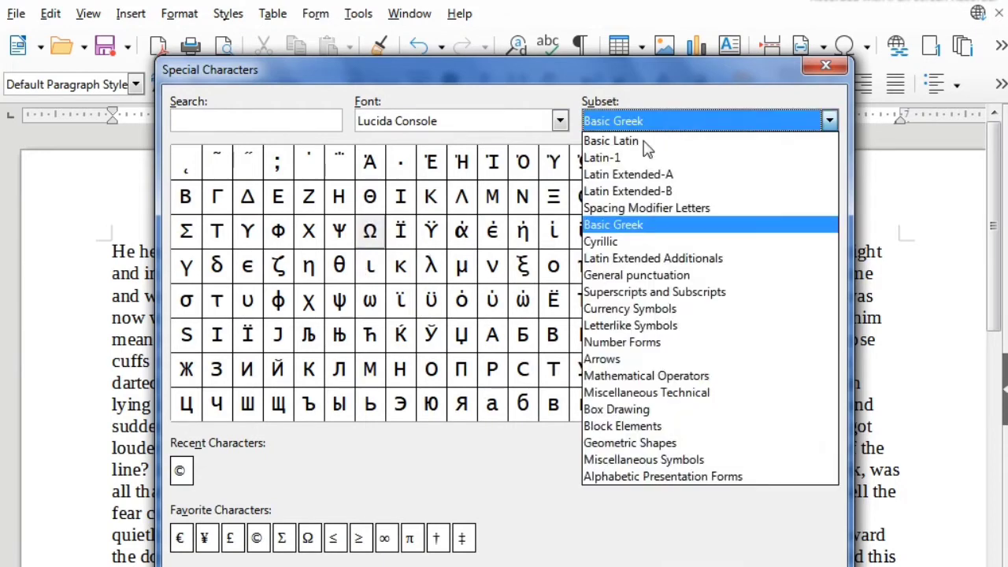
pyautogui.click(647, 363)
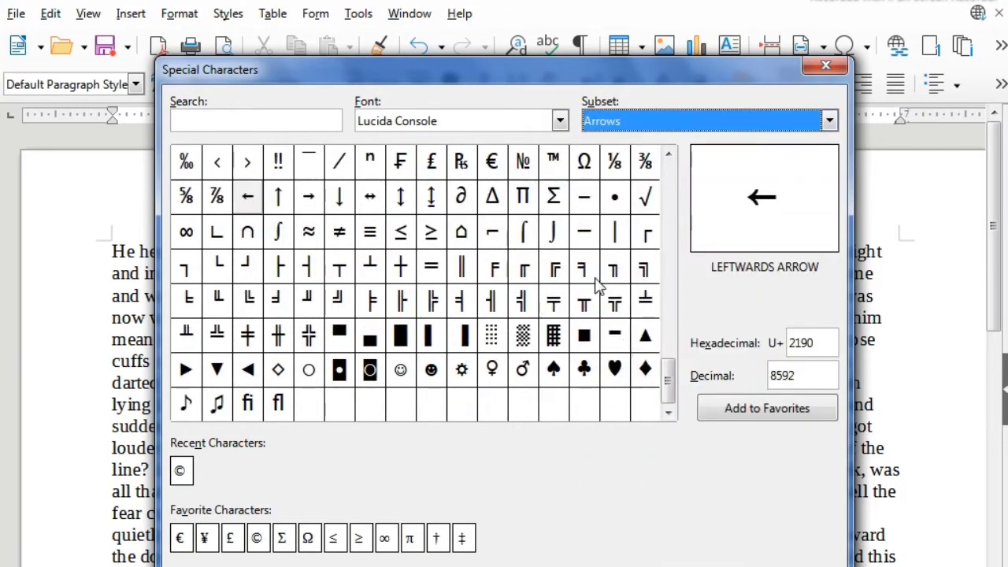
pyautogui.click(687, 122)
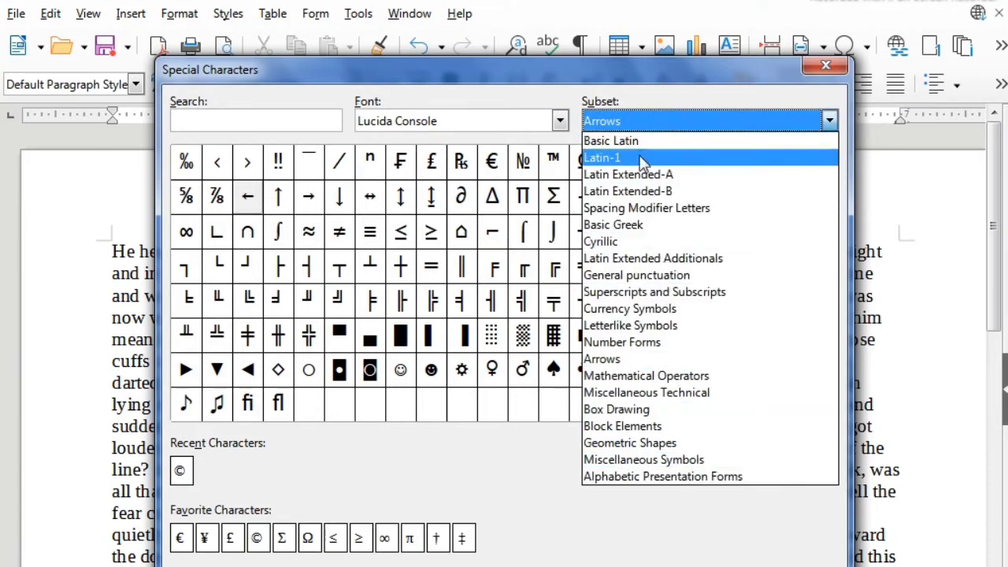
pyautogui.click(639, 313)
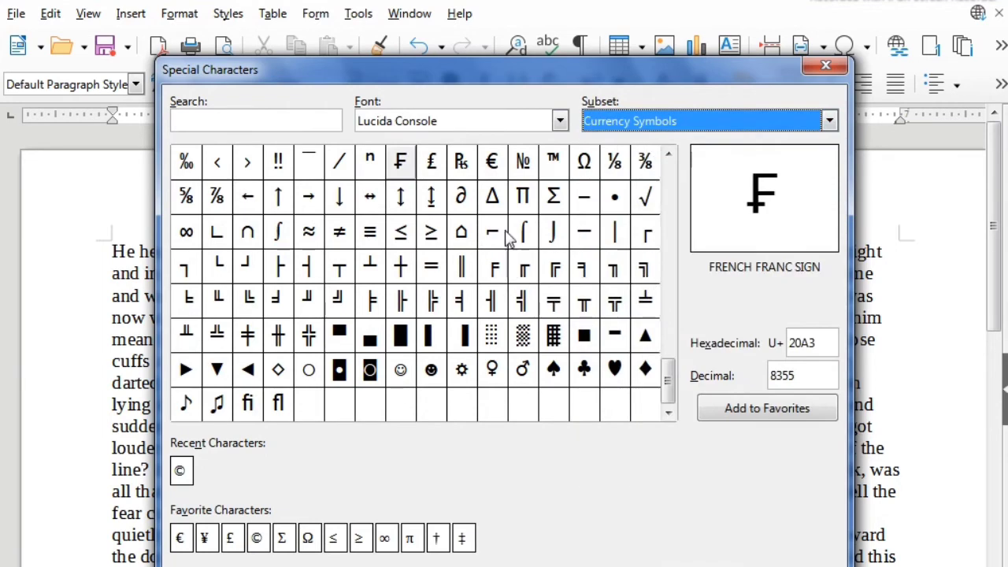
# - Look through the Lucida Console characters and select the euro sign (€) among the currency symbols
pyautogui.scroll(10, 397, 260)
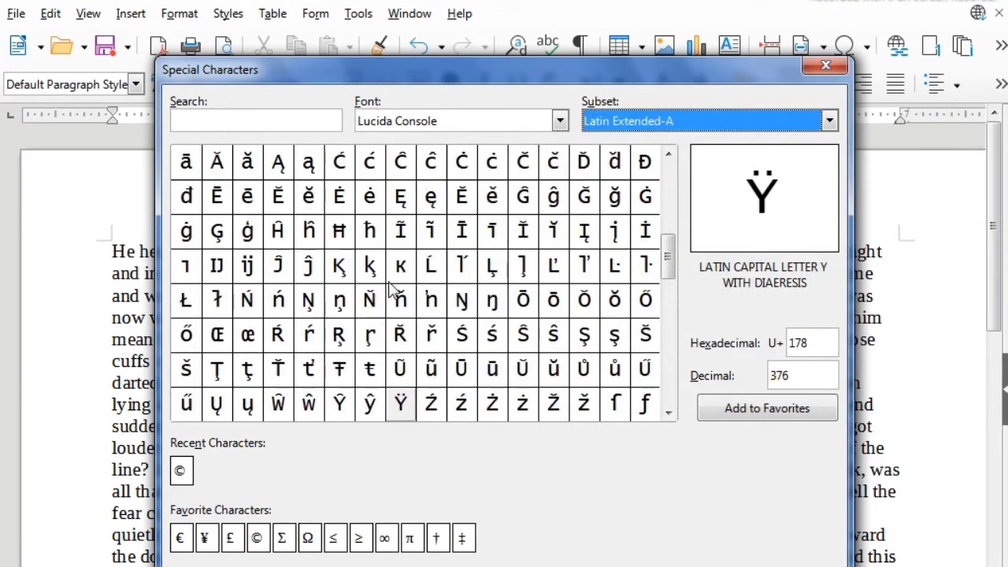
pyautogui.scroll(5, 398, 291)
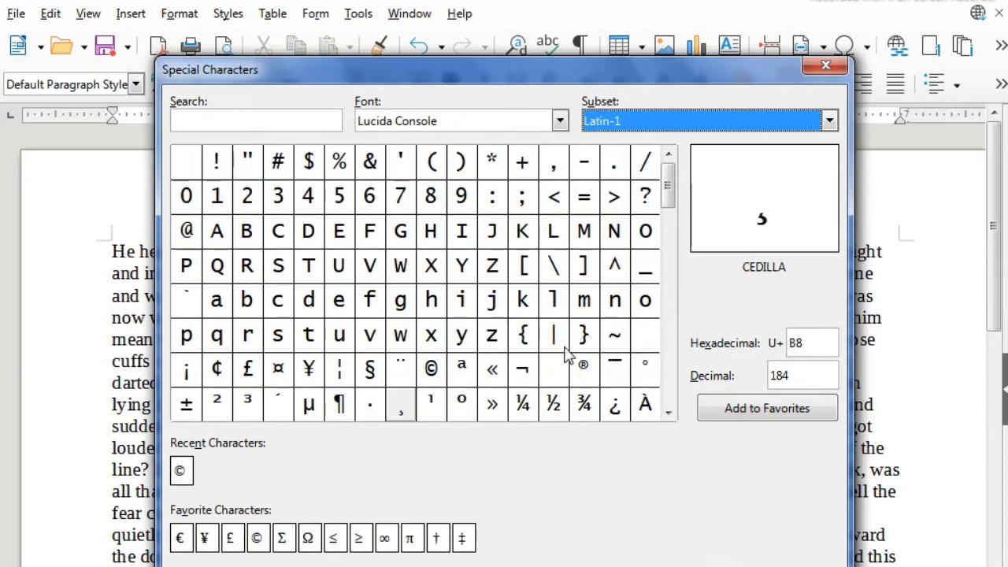
pyautogui.scroll(-15, 566, 354)
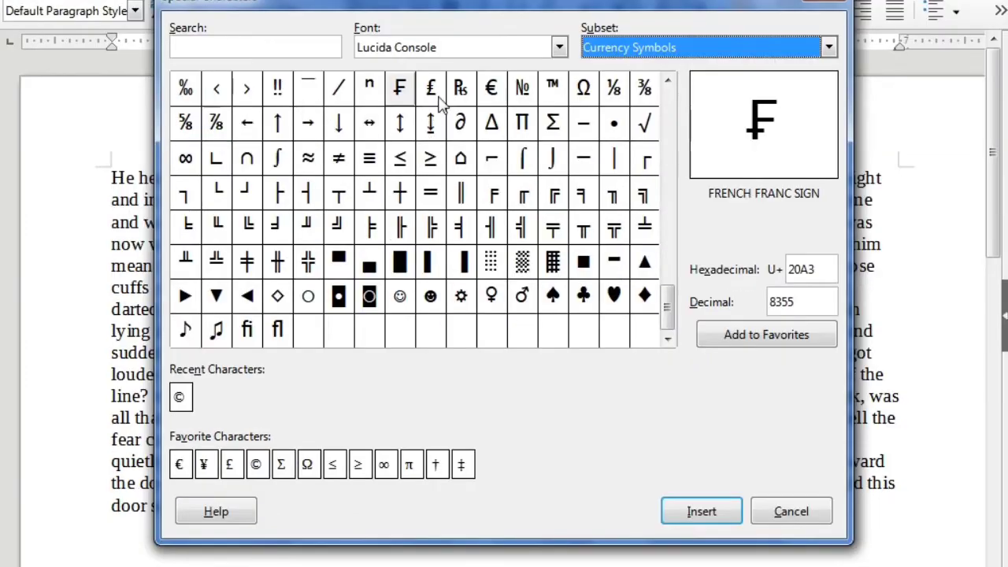
pyautogui.click(441, 163)
pyautogui.click(487, 162)
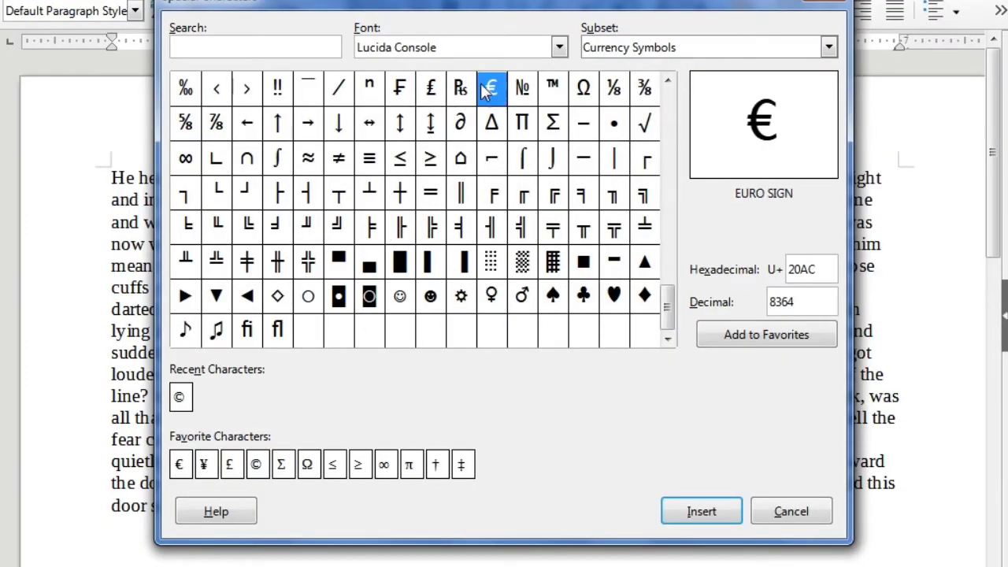
# - Insert the selected euro sign (€) into the document and set the copyright and euro signs to 18 pt
pyautogui.click(700, 511)
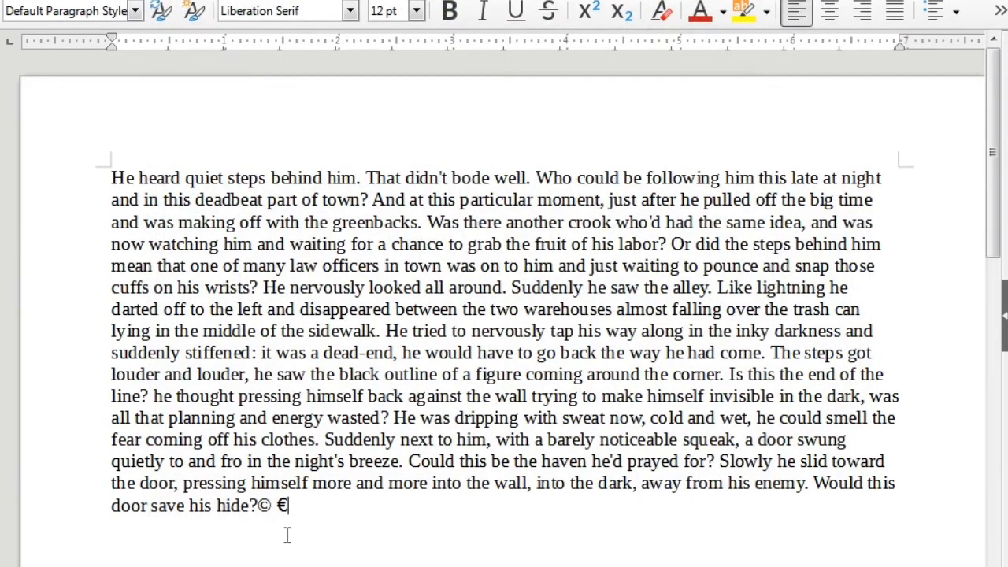
pyautogui.hotkey('shift', 'Left')
pyautogui.hotkey('shift', 'Left')
pyautogui.hotkey('shift', 'Left')
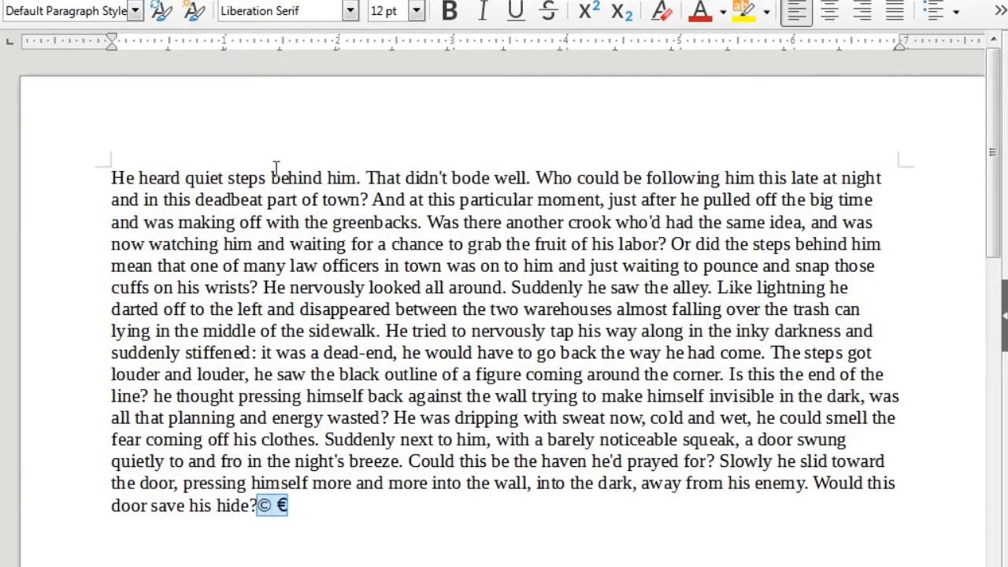
pyautogui.click(415, 10)
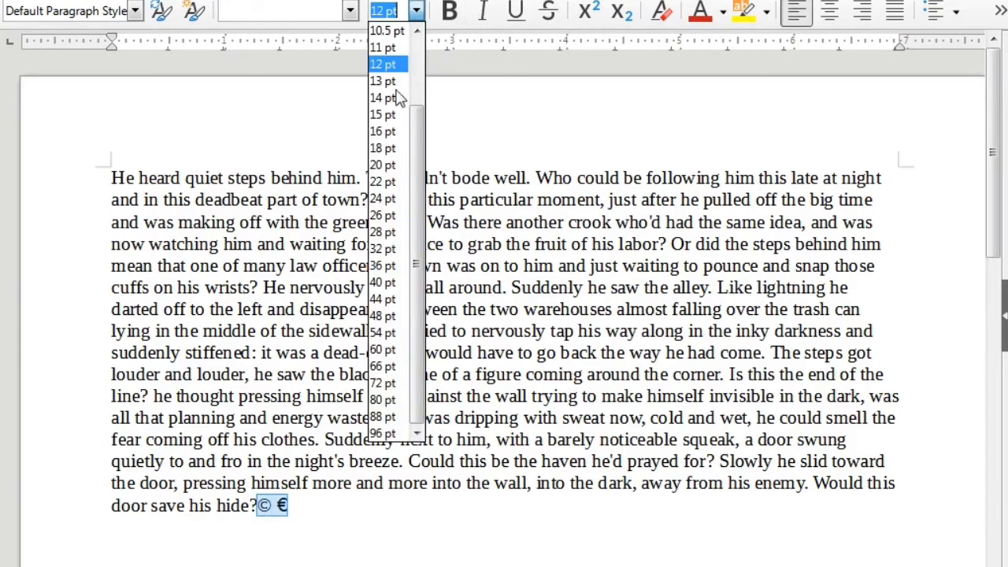
pyautogui.click(382, 148)
pyautogui.scroll(-3, 488, 359)
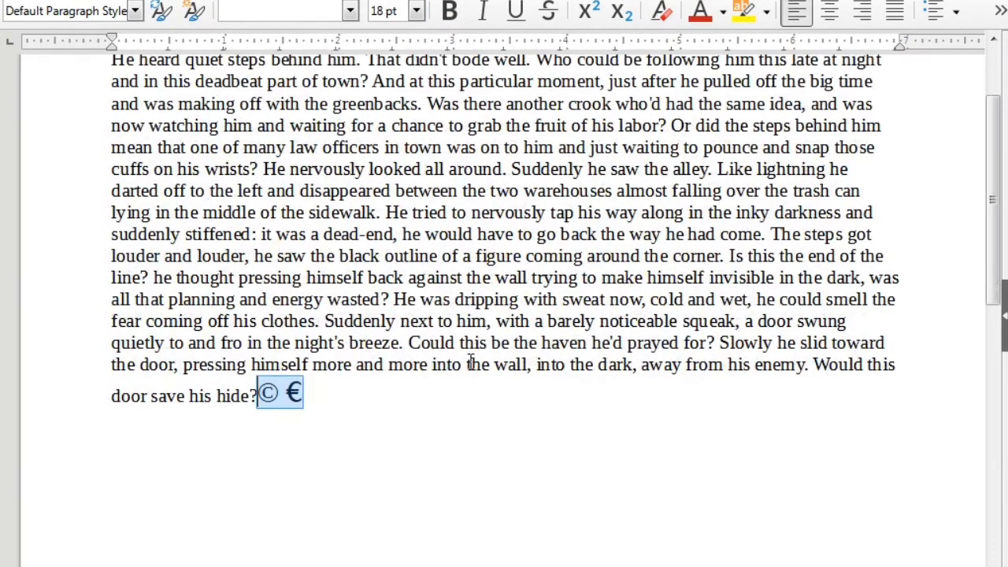
pyautogui.click(364, 410)
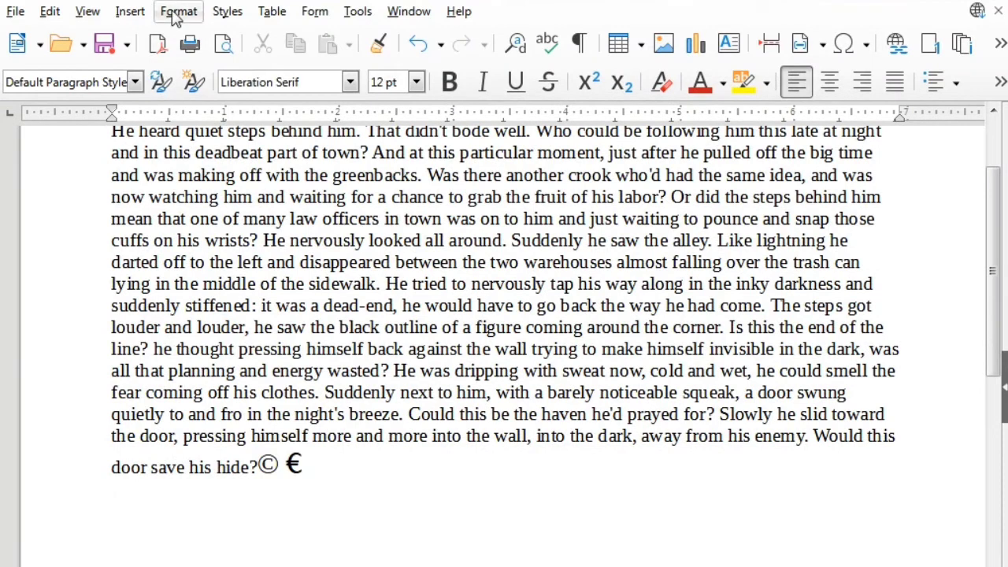
# - Insert a non-breaking space inside the word "hide" in the last line, between "hi" and "de"
pyautogui.click(130, 0)
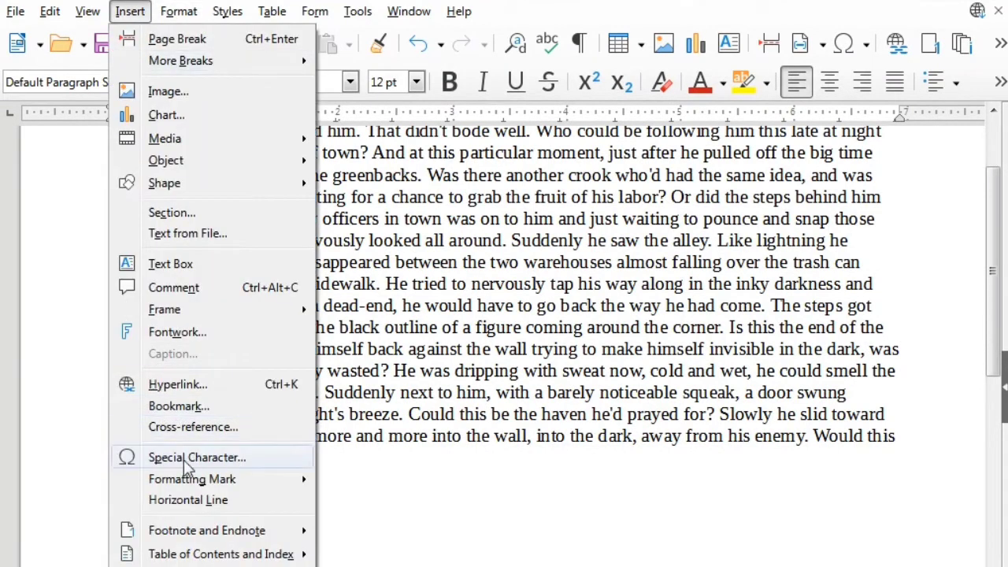
pyautogui.moveTo(196, 486)
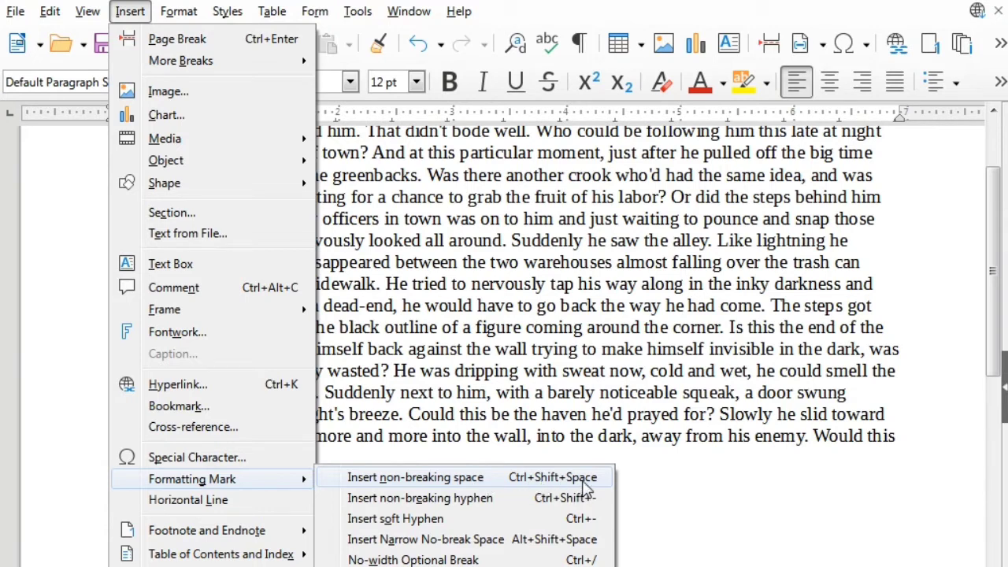
pyautogui.click(500, 438)
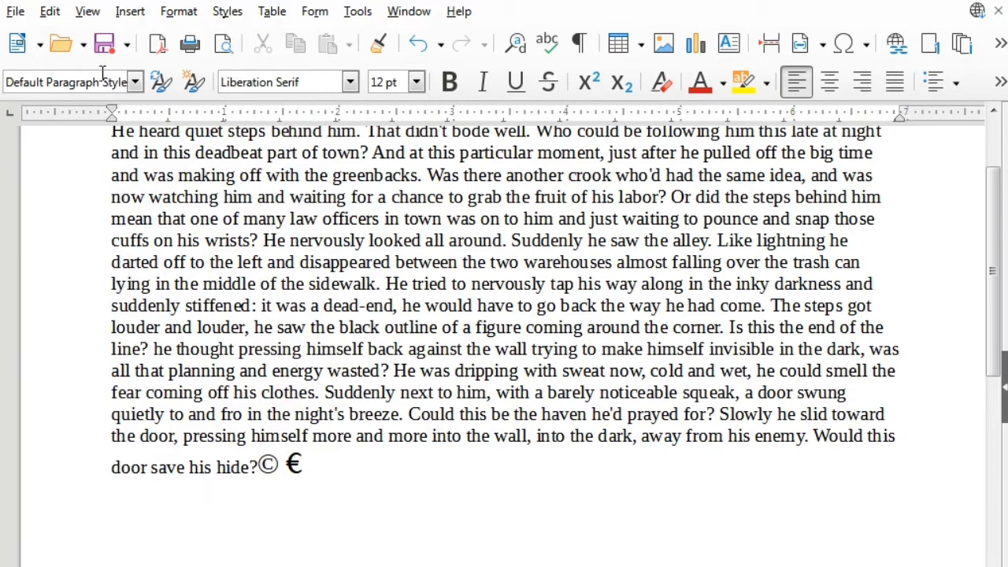
pyautogui.click(128, 13)
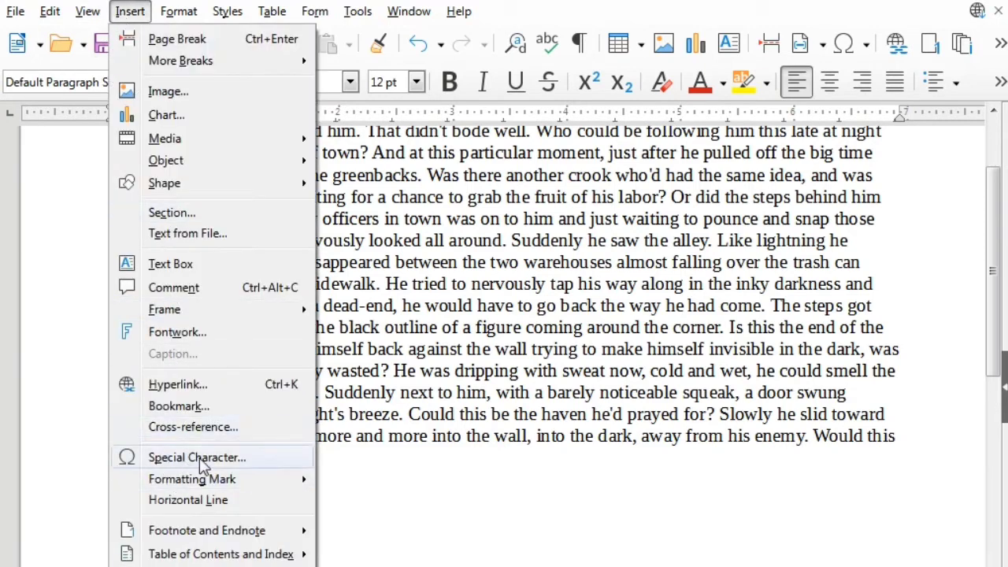
pyautogui.moveTo(226, 484)
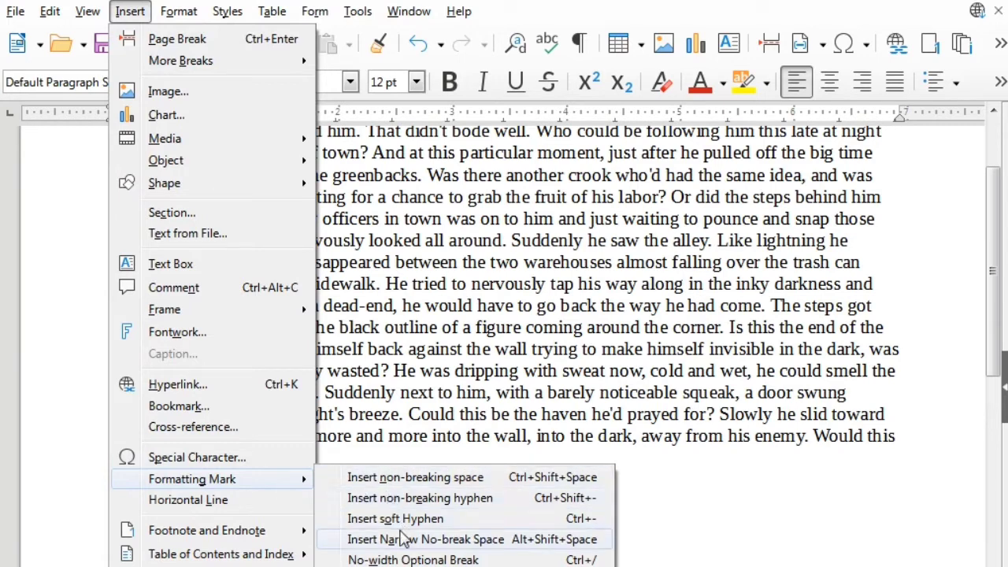
pyautogui.click(418, 478)
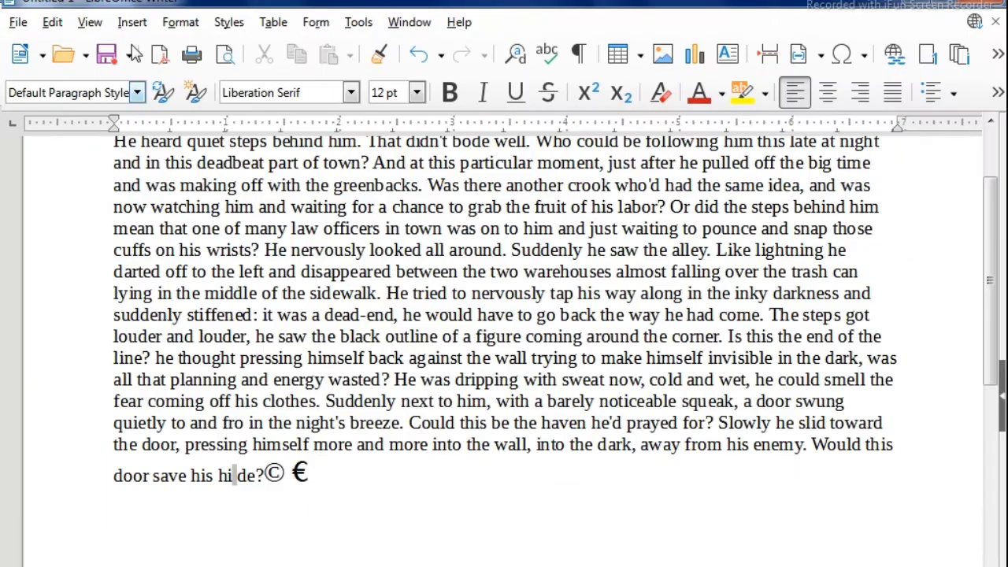
# - Add a non-breaking hyphen right after the non-breaking space in "hide" and highlight the word to inspect the marks
pyautogui.click(132, 22)
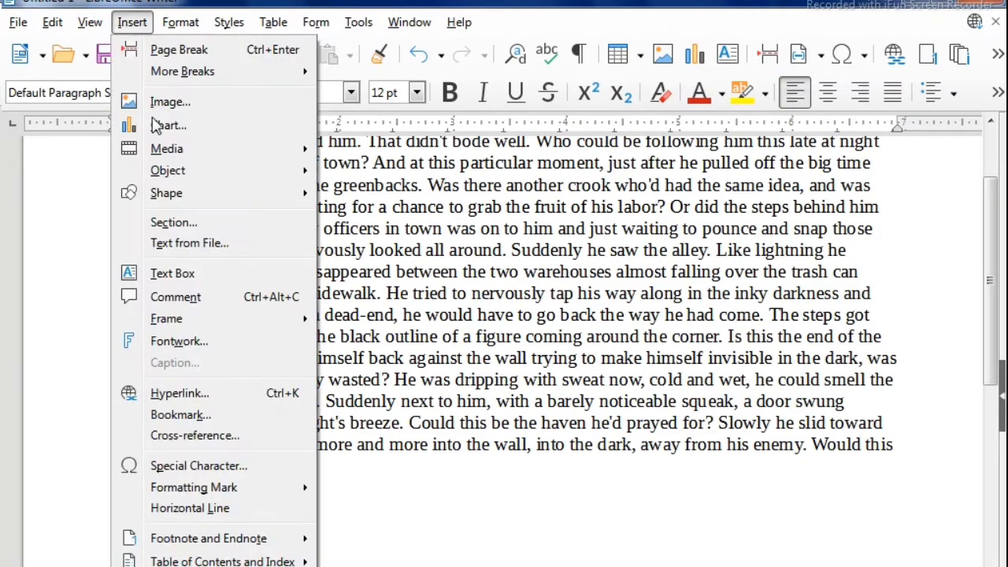
pyautogui.moveTo(205, 492)
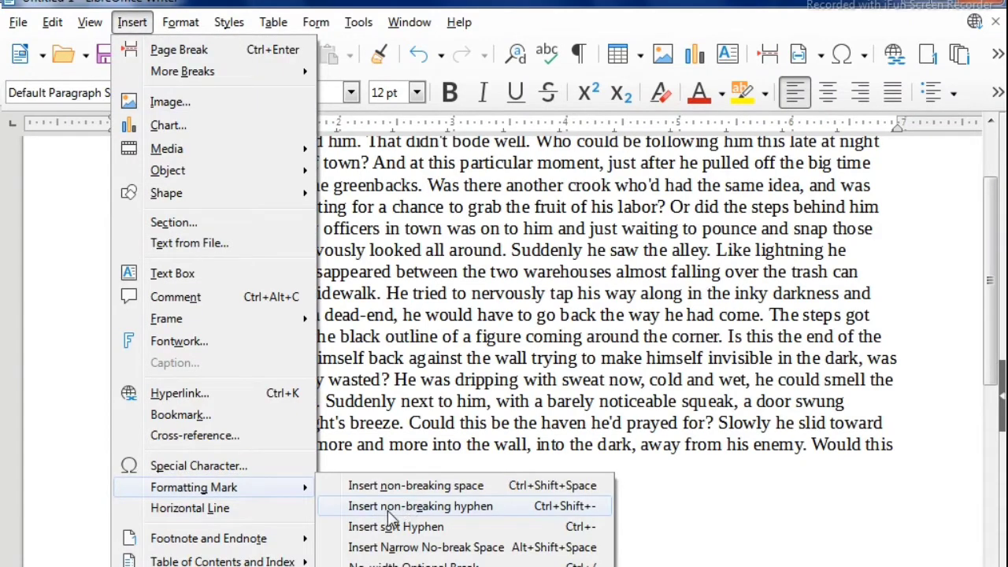
pyautogui.click(471, 513)
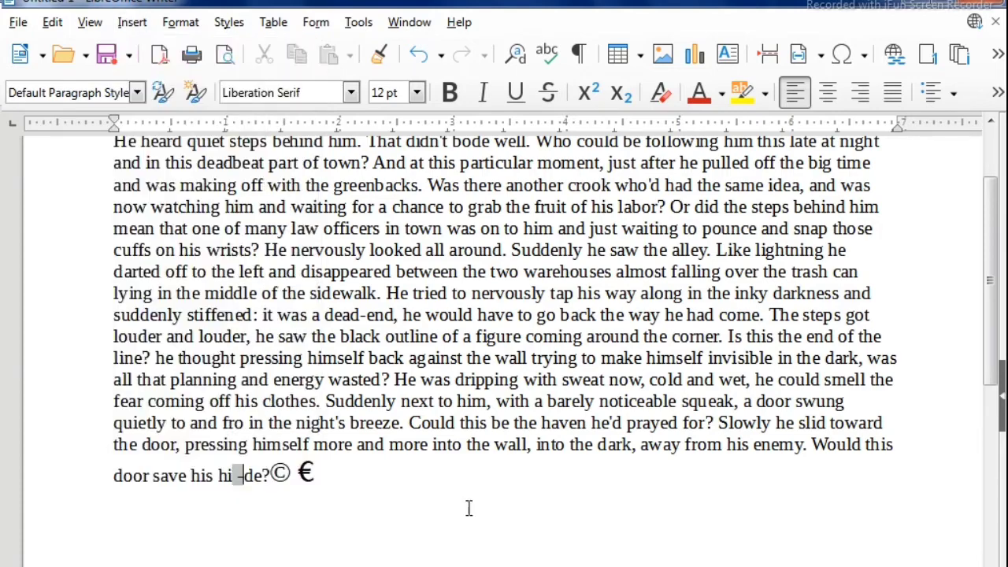
pyautogui.moveTo(582, 283); pyautogui.dragTo(268, 276)
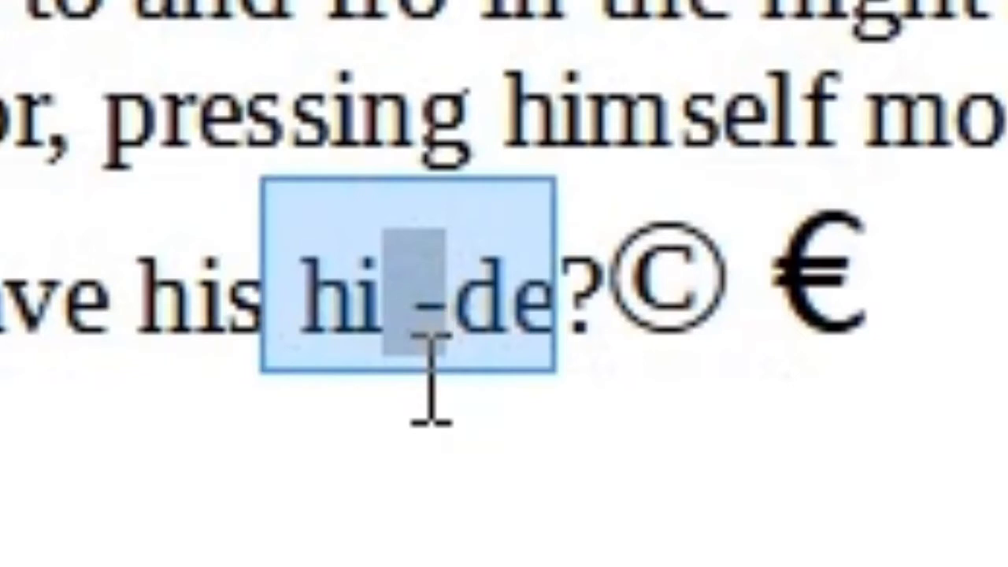
pyautogui.click(674, 119)
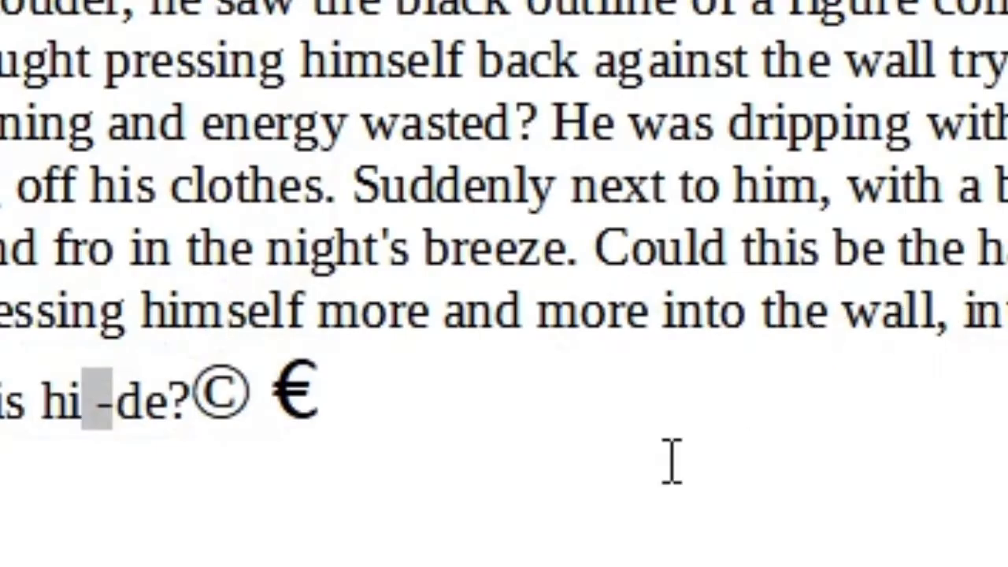
# - Insert a soft hyphen after the "w" of "wall" in the second-to-last line
pyautogui.click(879, 310)
pyautogui.click(0, 0)
pyautogui.moveTo(22, 445)
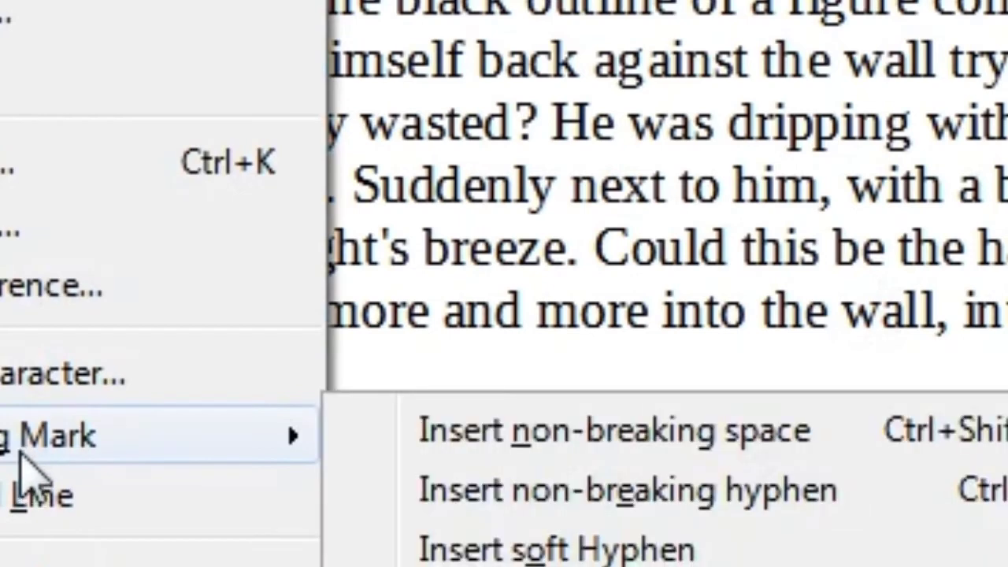
pyautogui.click(622, 551)
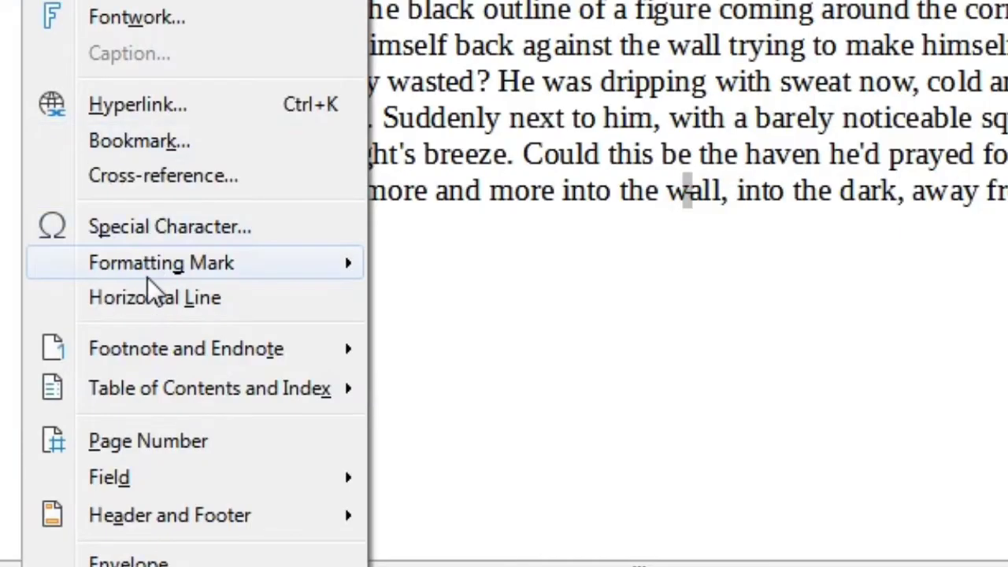
# - Insert a no-width optional break in the word "haven", between "ha" and "ven"
pyautogui.moveTo(149, 279)
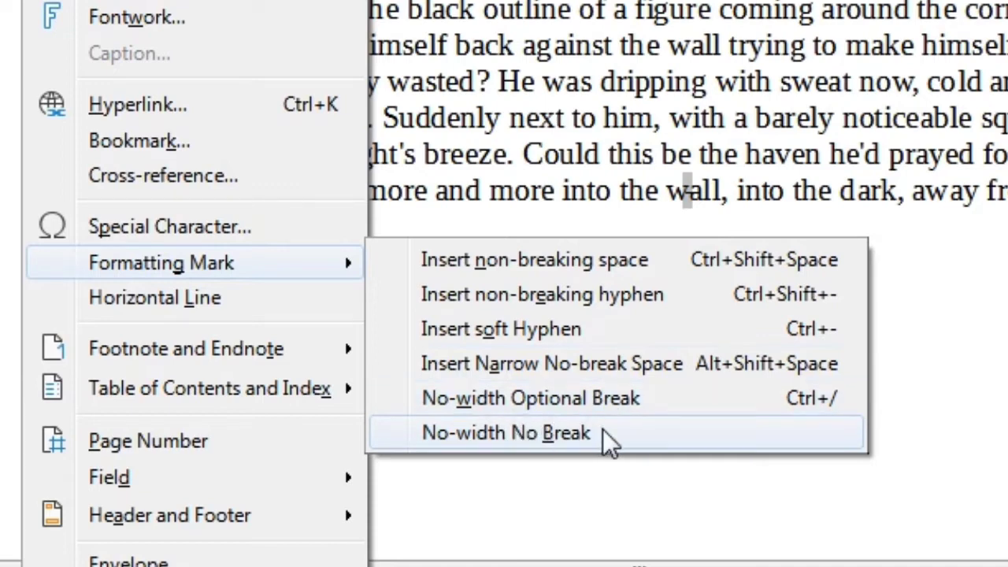
pyautogui.click(755, 208)
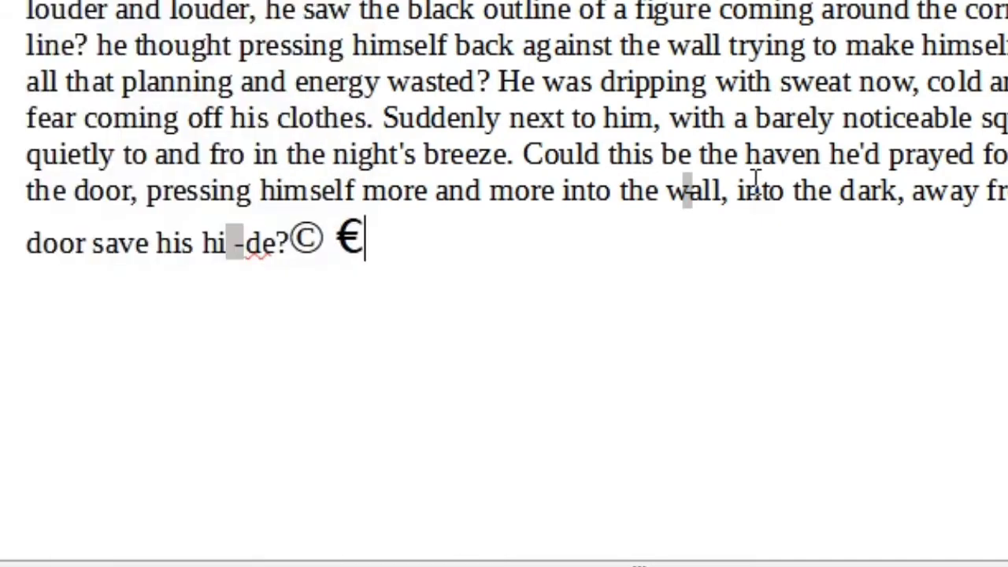
pyautogui.click(775, 155)
pyautogui.hotkey('alt', 'i')
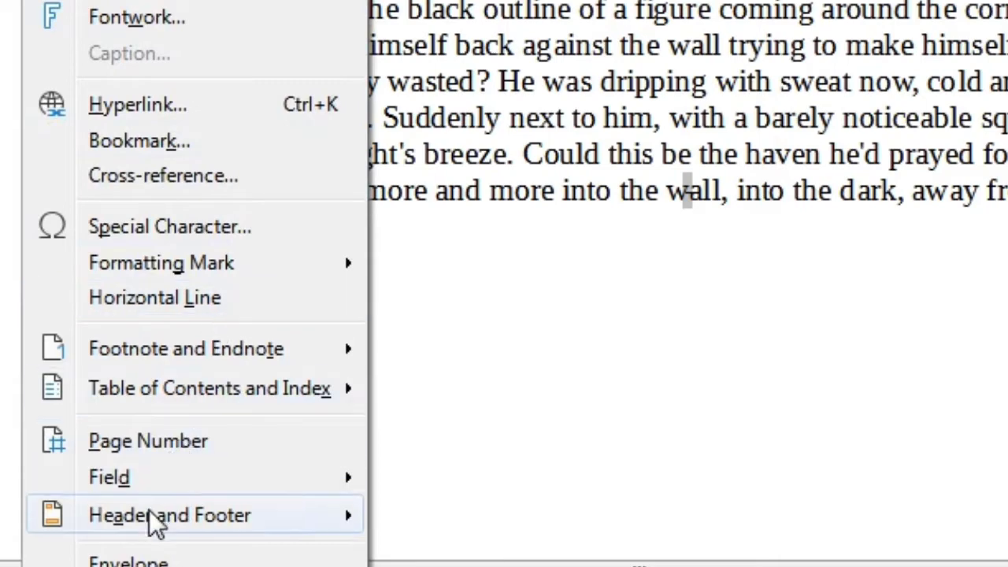
pyautogui.moveTo(191, 265)
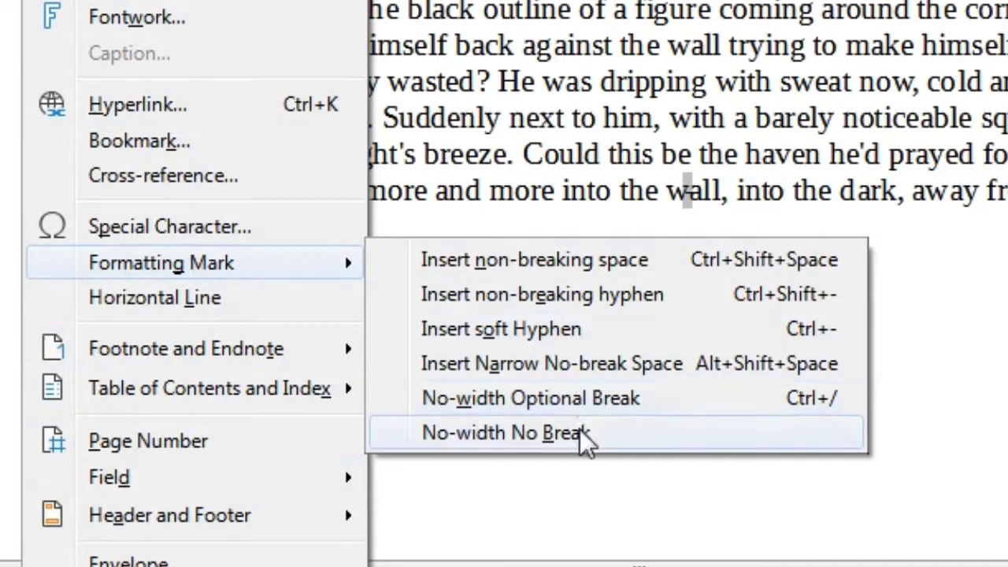
pyautogui.click(578, 398)
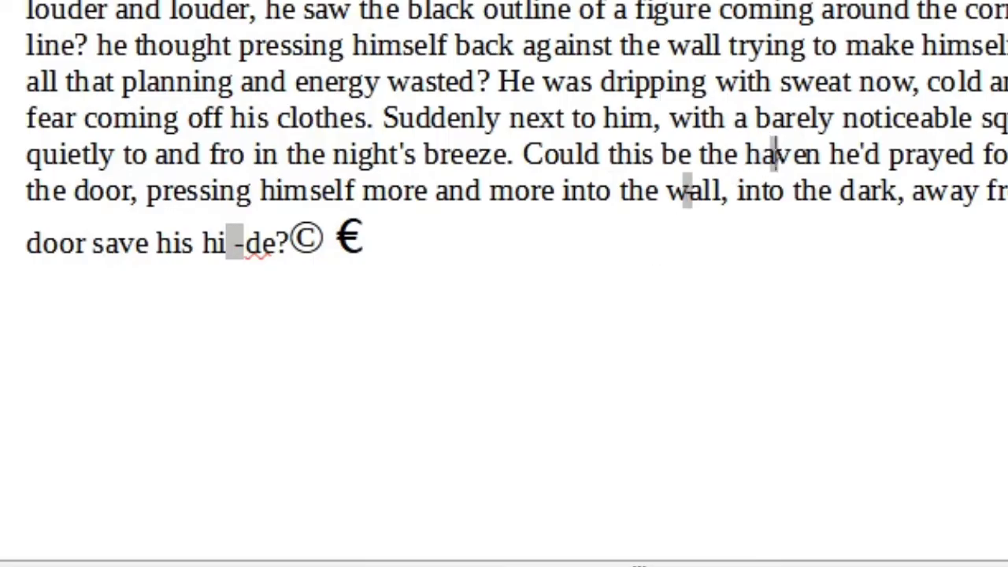
# - Start a new paragraph after the euro sign and insert a horizontal line there
pyautogui.click(49, 0)
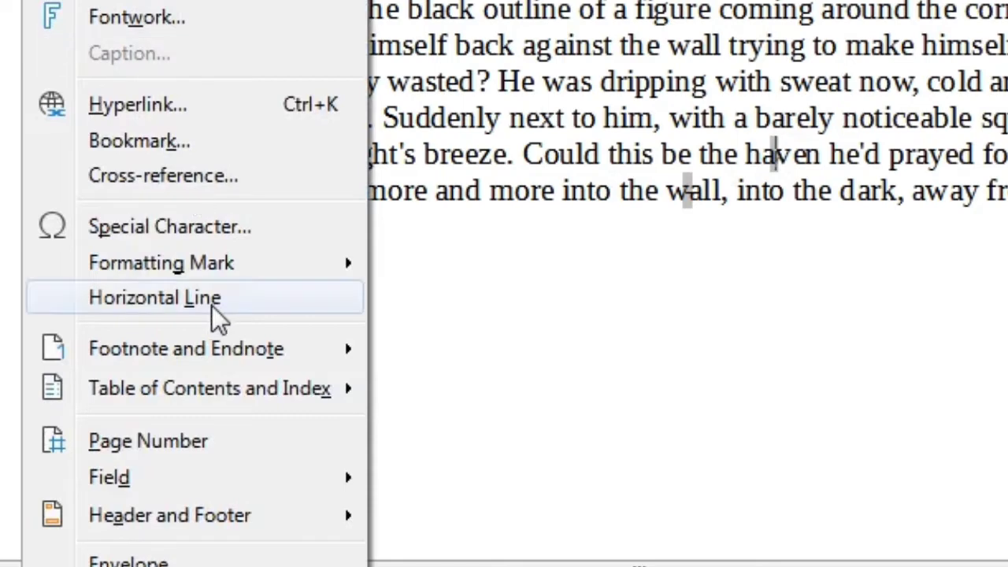
pyautogui.click(595, 292)
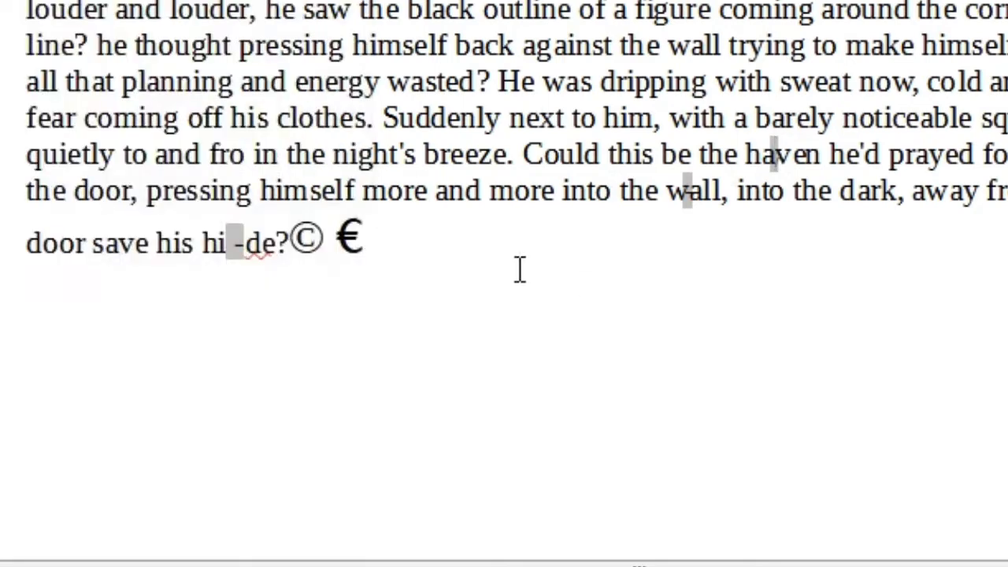
pyautogui.click(413, 245)
pyautogui.press('Return')
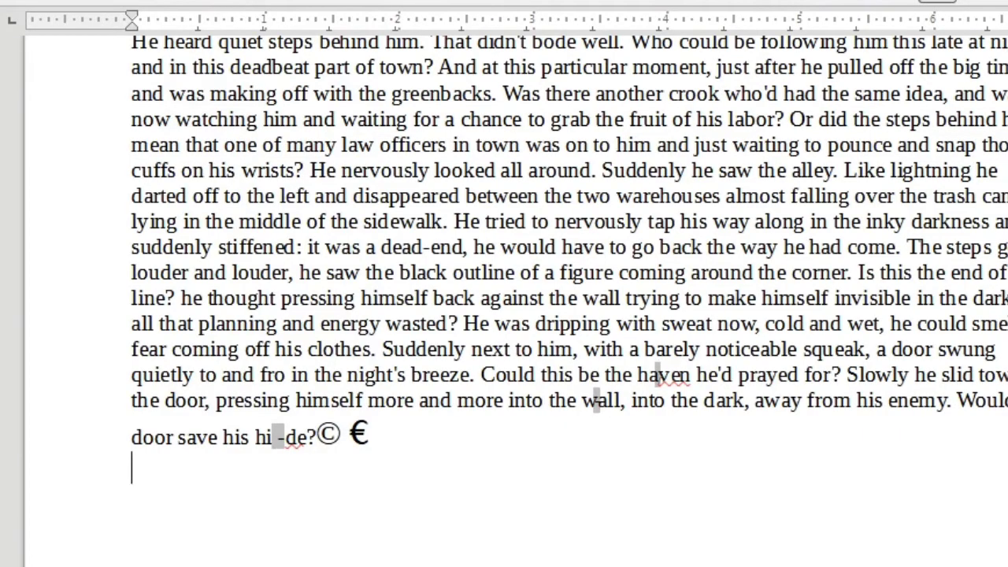
pyautogui.click(146, 1)
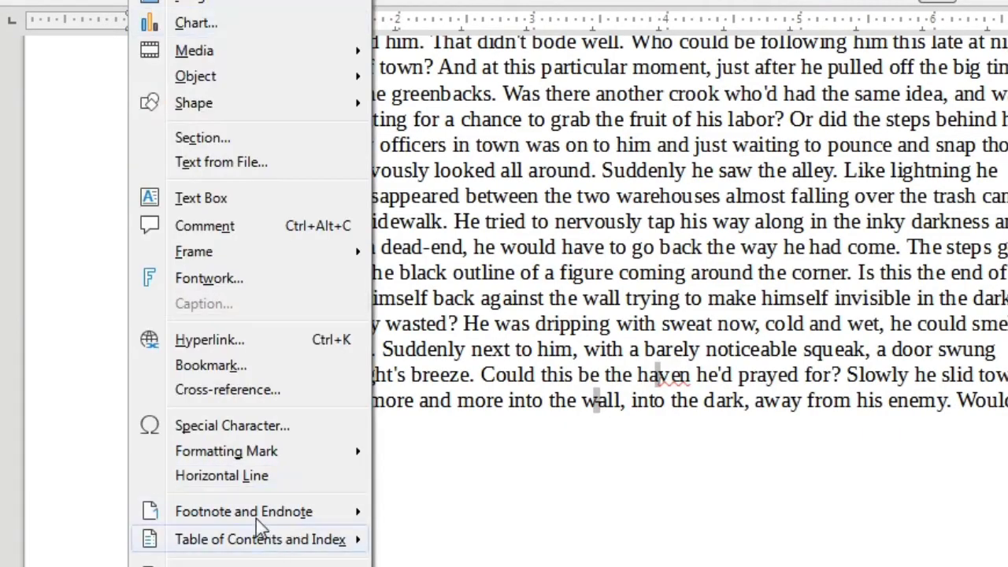
pyautogui.click(260, 476)
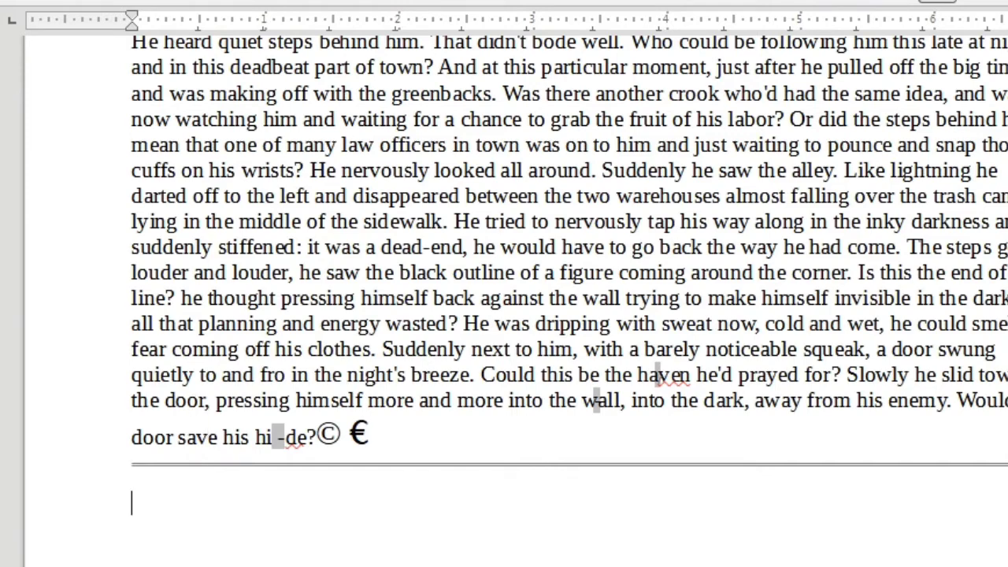
# - Insert a footnote on the empty line below the horizontal line
pyautogui.click(148, 0)
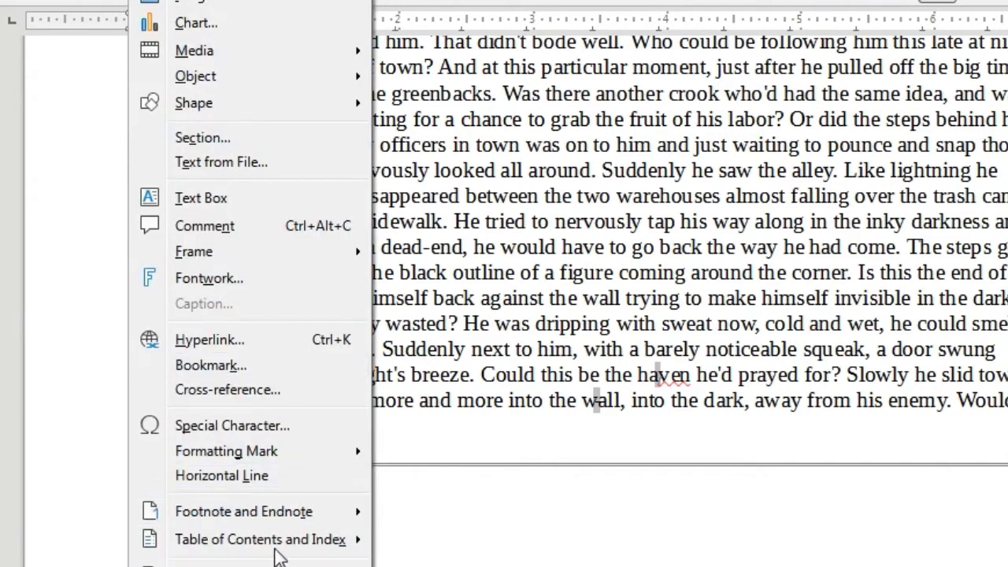
pyautogui.moveTo(247, 529)
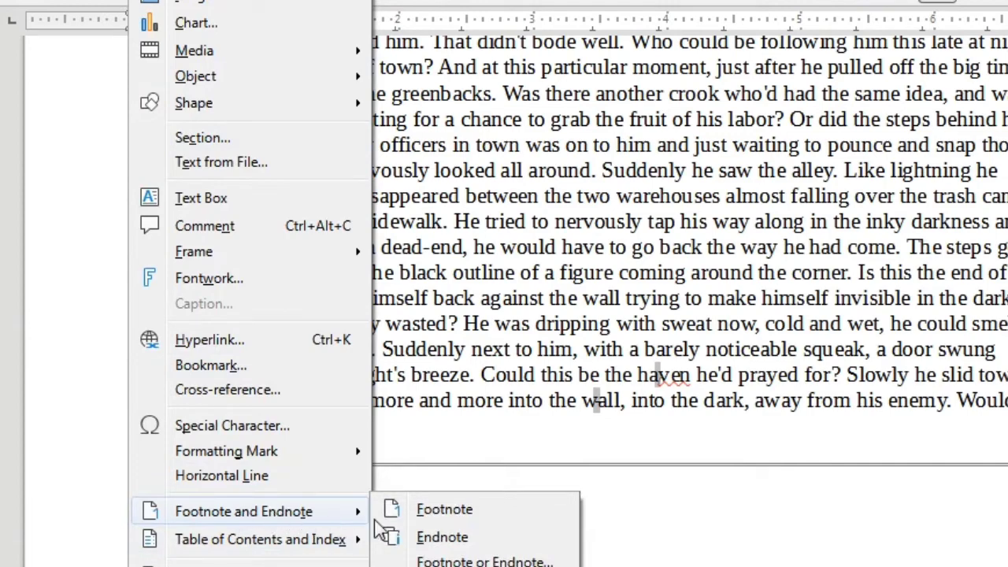
pyautogui.click(460, 524)
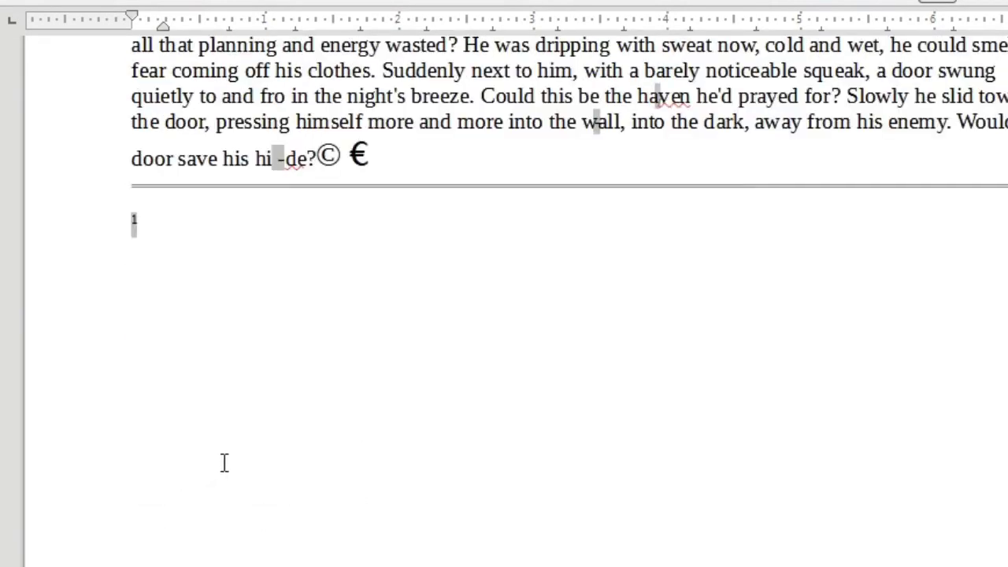
# - Jump from the footnote anchor below the horizontal line to its note and enter the text "gkjjh585687"
pyautogui.rightClick(133, 227)
pyautogui.click(436, 360)
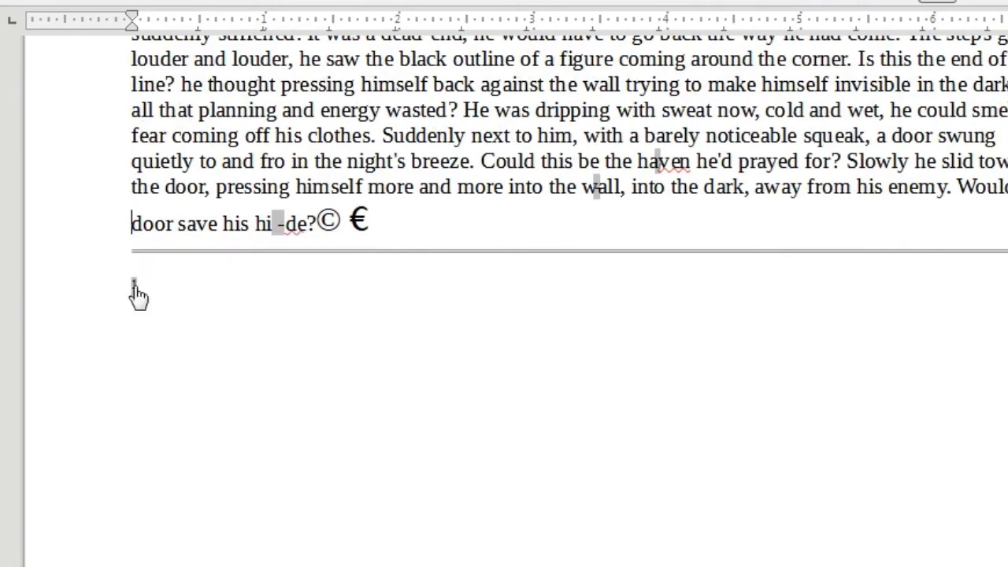
pyautogui.click(133, 288)
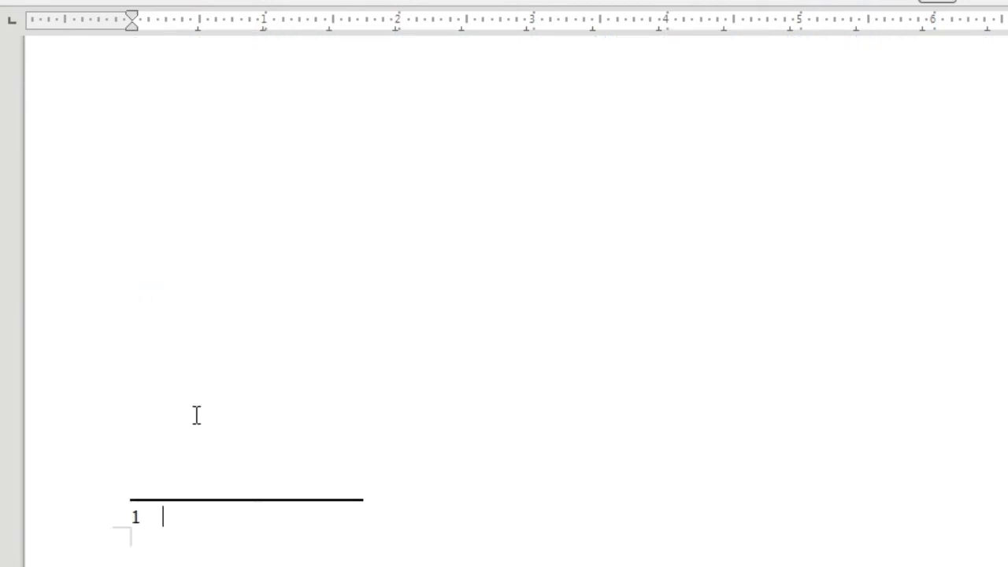
pyautogui.write('gk')
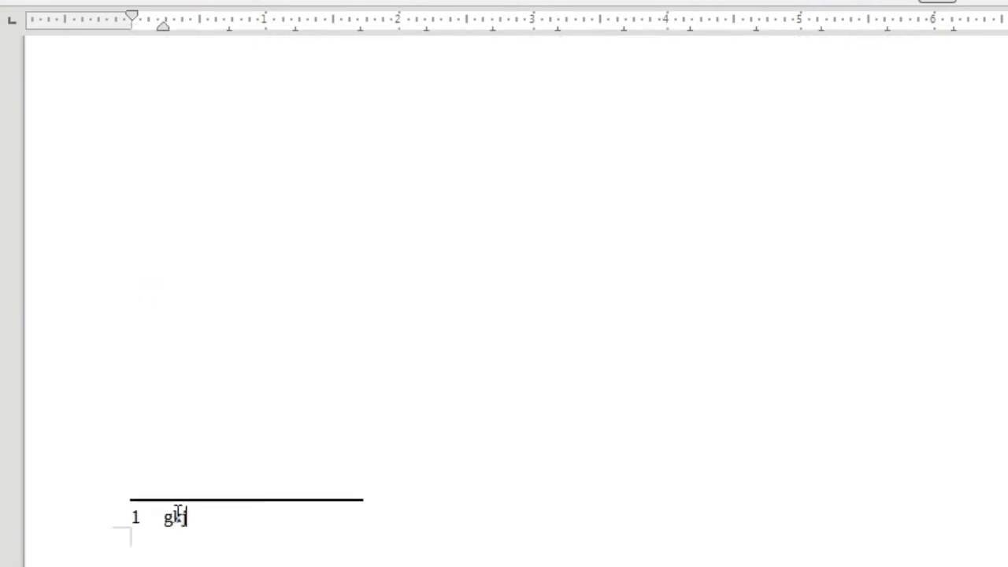
pyautogui.write('jjh585687')
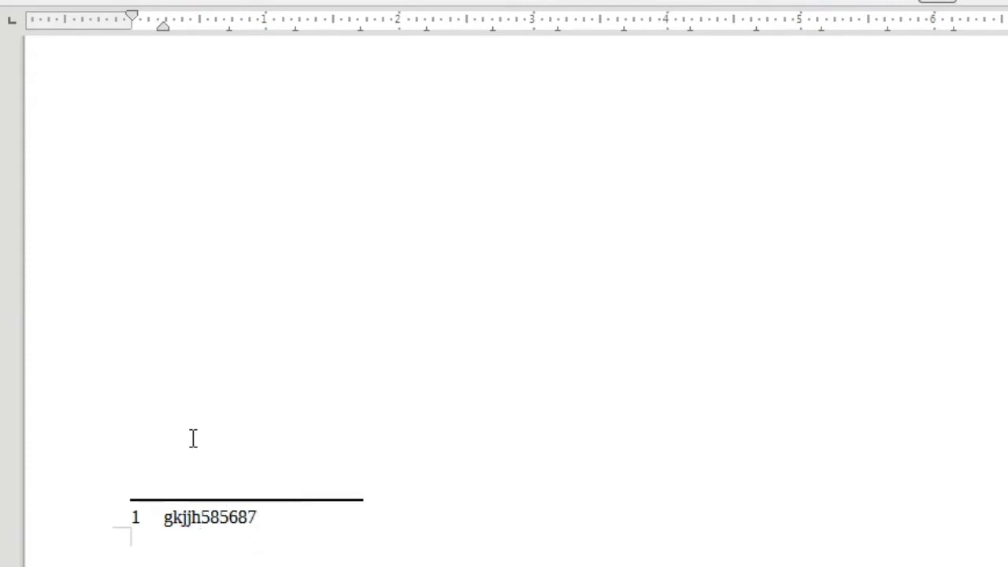
# - Follow the footnote anchor below the horizontal line to its note at the foot of the page
pyautogui.scroll(5, 191, 427)
pyautogui.scroll(5, 208, 305)
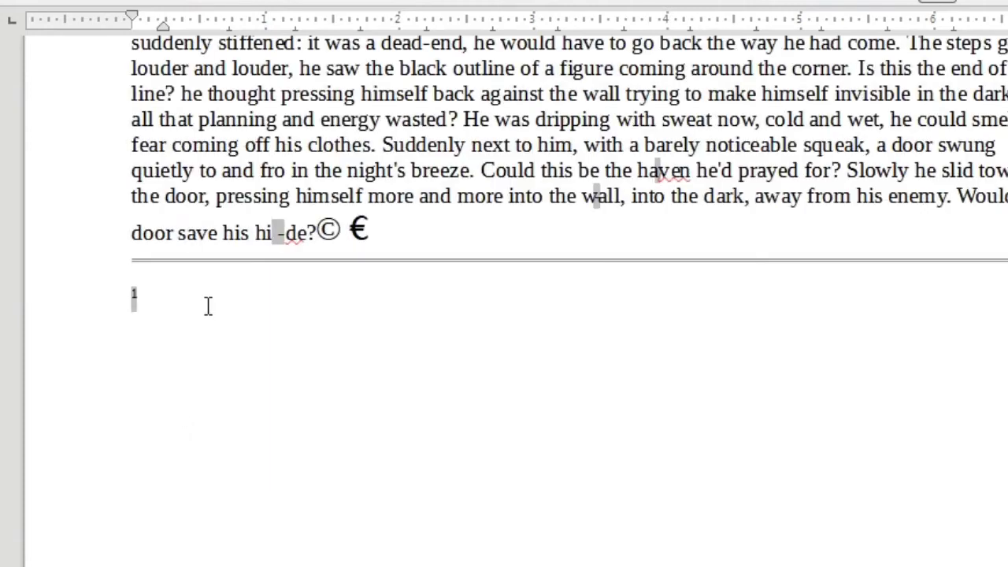
pyautogui.click(136, 307)
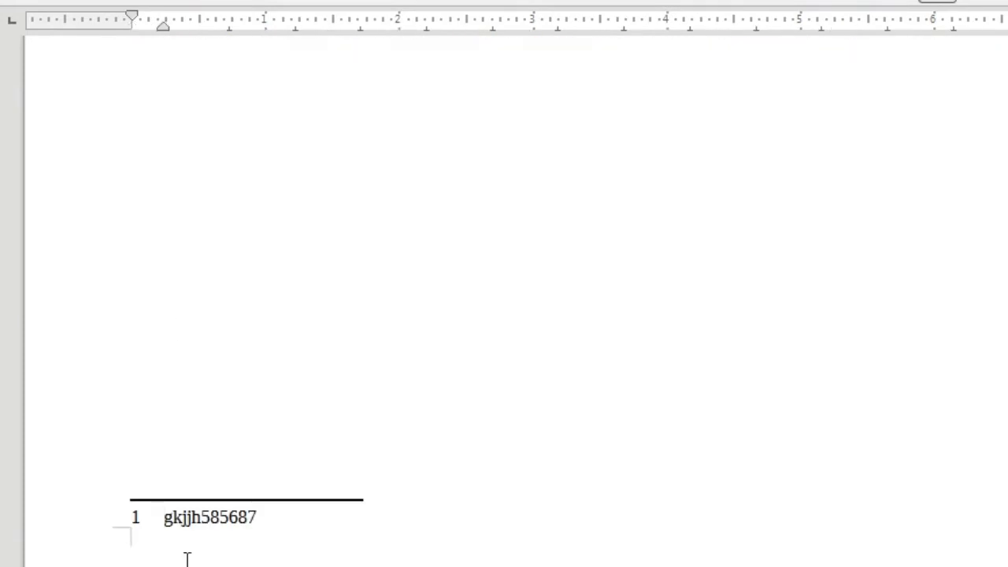
# - Insert a page break inside the word "wasted", directly after the "w"
pyautogui.click(474, 344)
pyautogui.scroll(4, 474, 344)
pyautogui.click(399, 287)
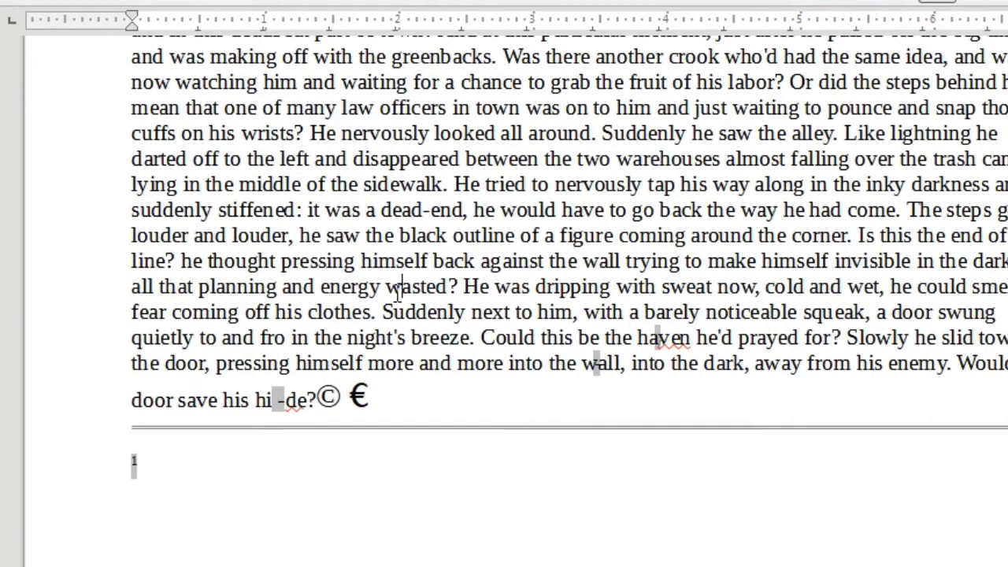
pyautogui.hotkey('ctrl', 'Return')
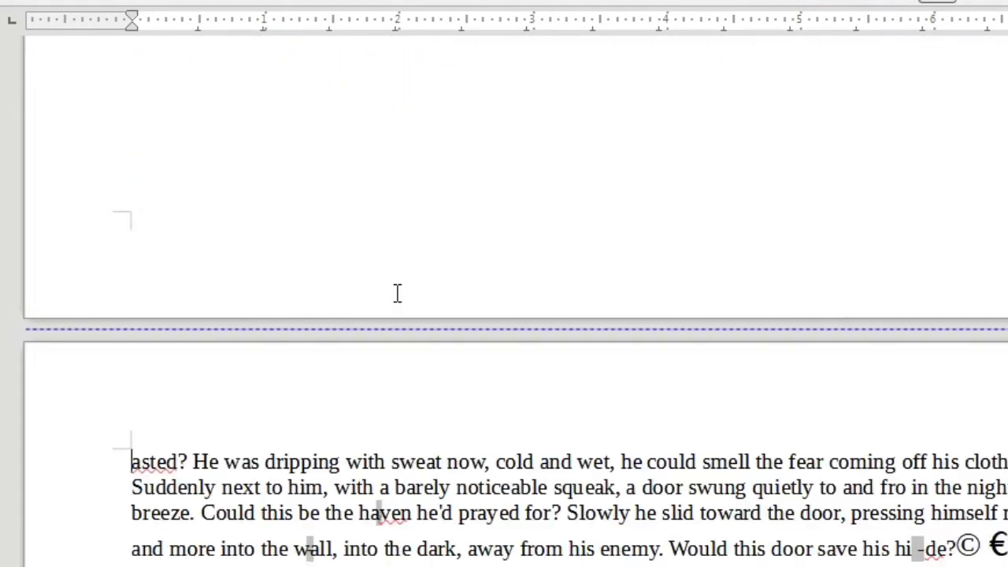
pyautogui.scroll(-10, 357, 557)
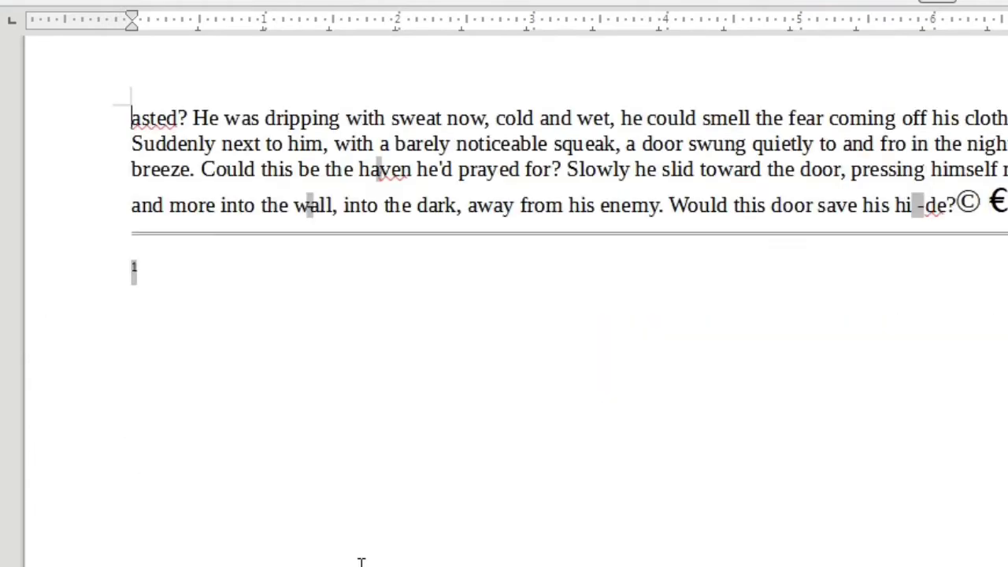
pyautogui.scroll(5, 355, 512)
pyautogui.scroll(-5, 350, 514)
# - Insert an endnote on the word "energy" at the end of the first page's text and enter "jgkhjgh76r85" as its note
pyautogui.scroll(8, 350, 507)
pyautogui.scroll(10, 349, 503)
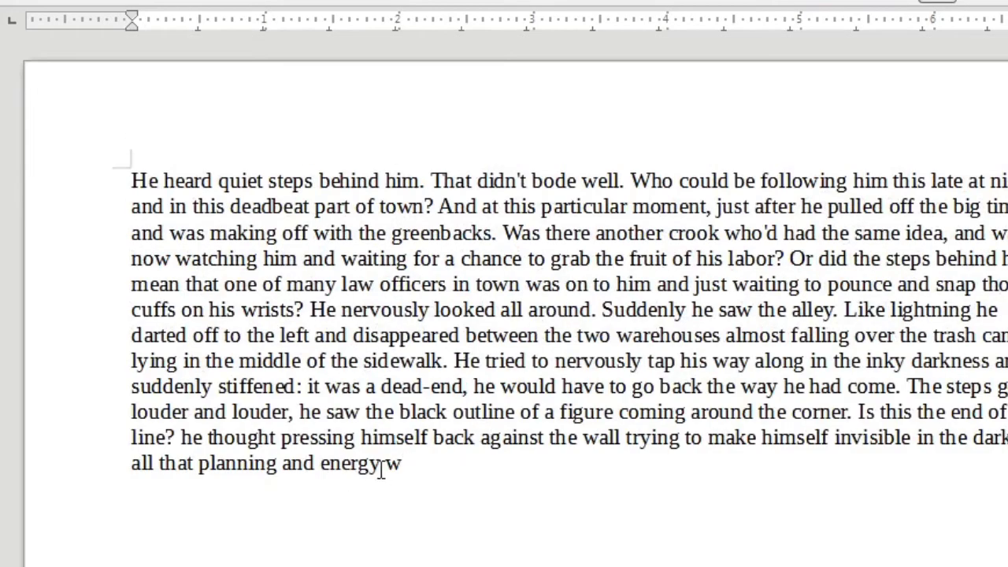
pyautogui.click(369, 463)
pyautogui.moveTo(380, 472); pyautogui.dragTo(320, 466)
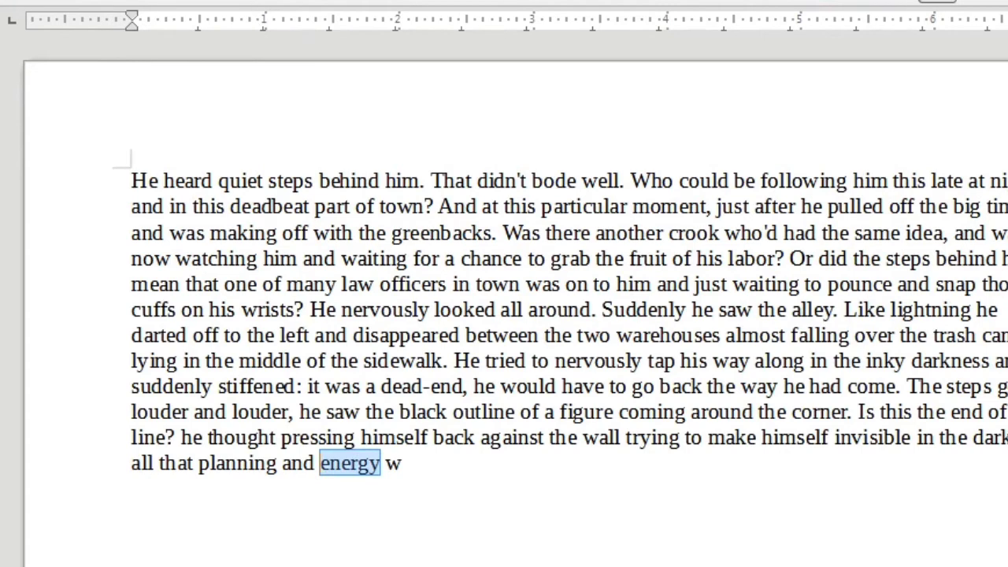
pyautogui.click(150, 1)
pyautogui.moveTo(223, 516)
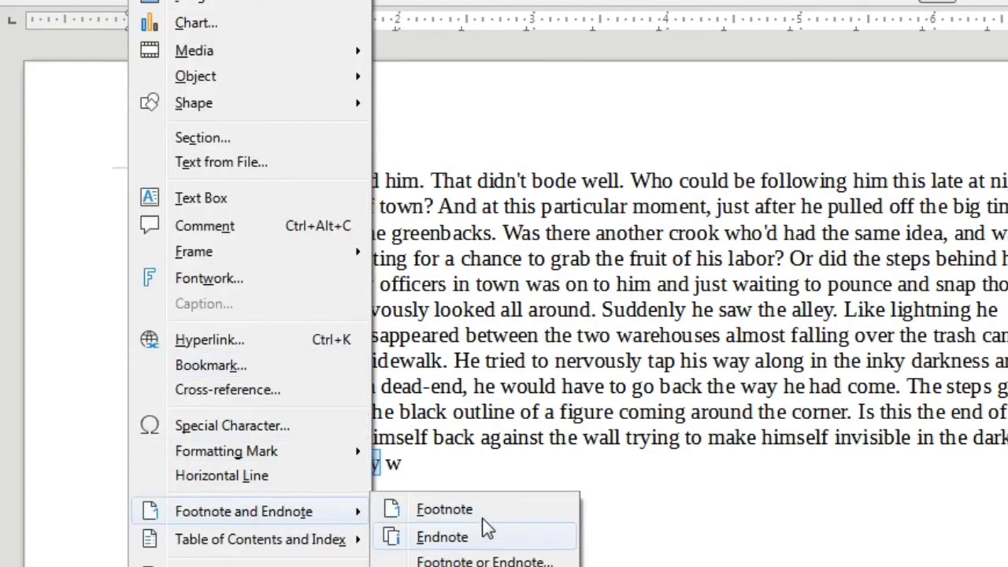
pyautogui.click(442, 537)
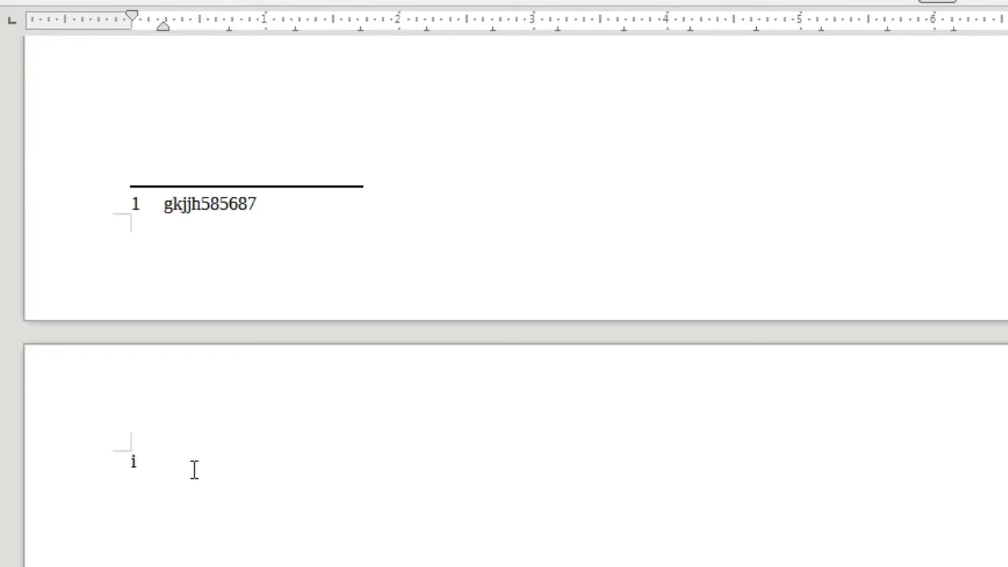
pyautogui.write('jgkhjgh76r85')
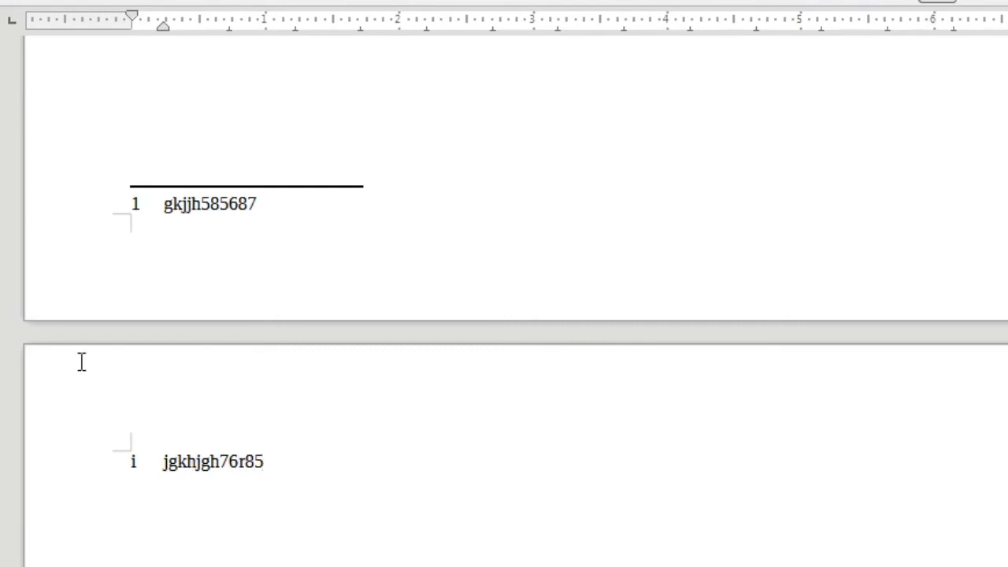
pyautogui.click(147, 0)
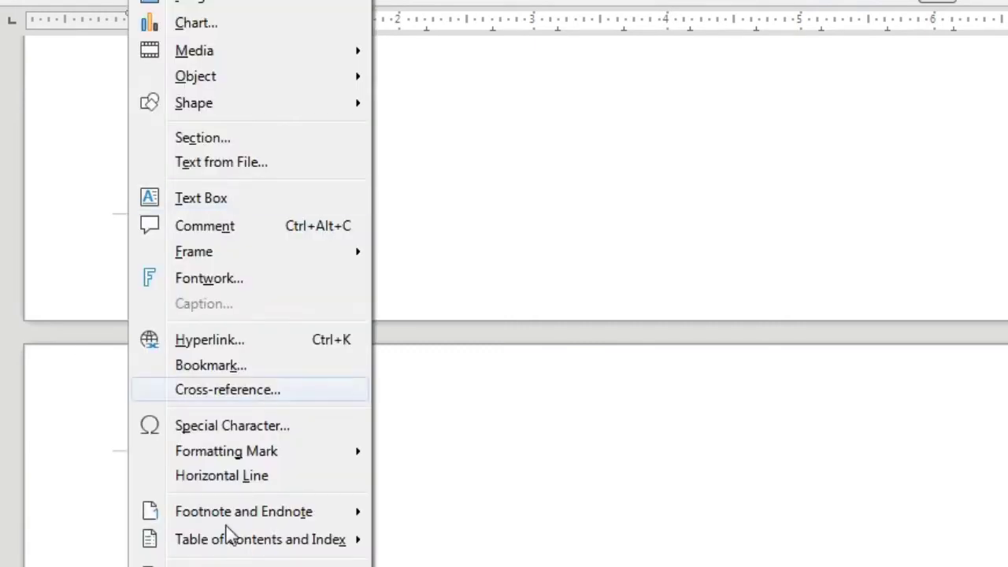
pyautogui.moveTo(229, 566)
pyautogui.moveTo(260, 514)
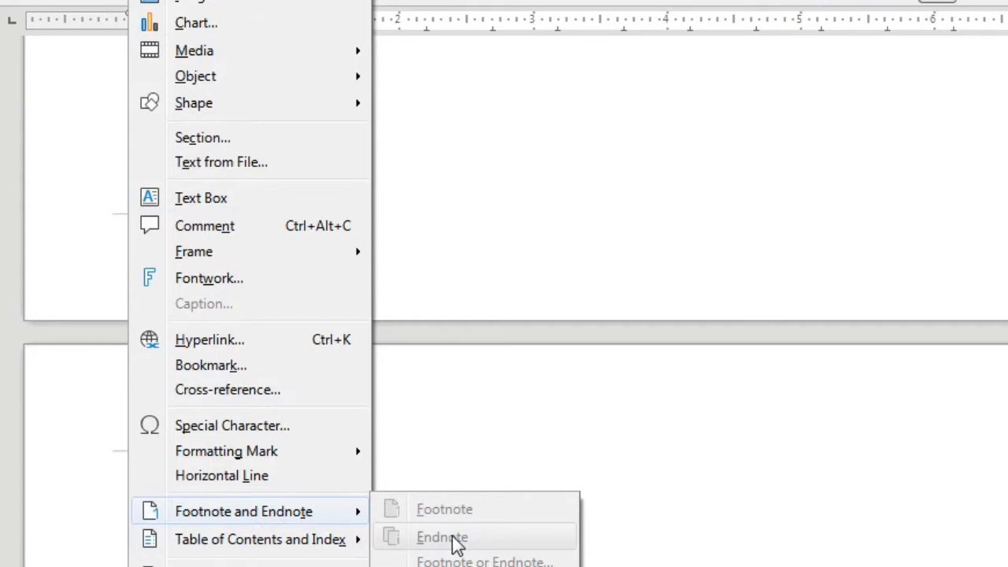
pyautogui.click(584, 247)
# - Examine the custom footnote and endnote options, trying Character numbering before restoring Automatic, and close them without inserting a note
pyautogui.scroll(-5, 499, 304)
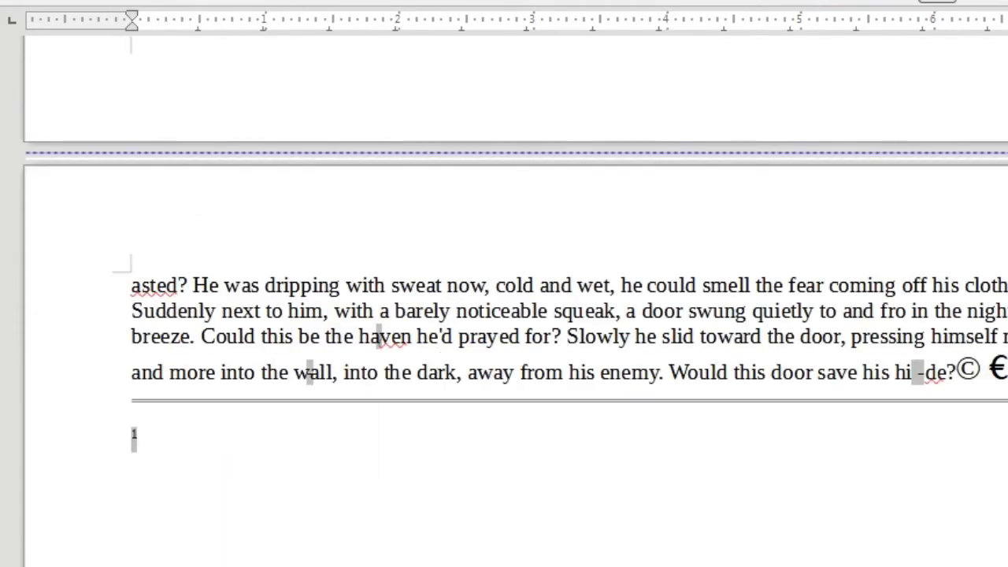
pyautogui.click(149, 1)
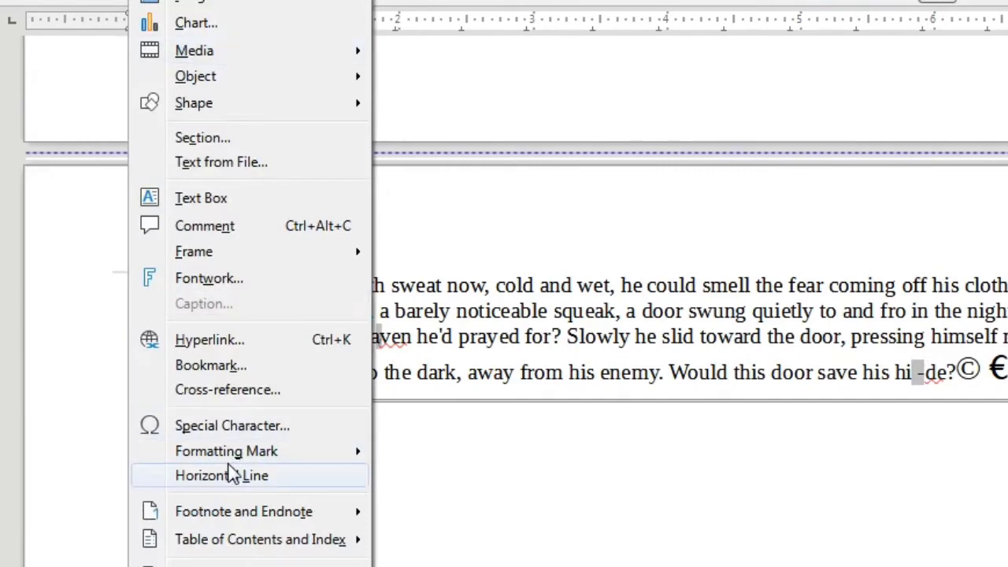
pyautogui.moveTo(237, 516)
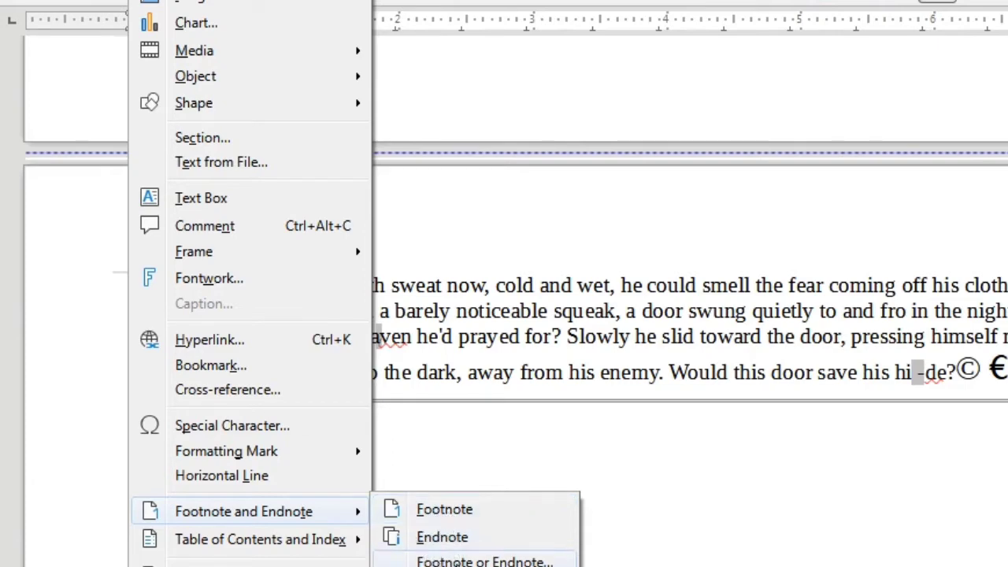
pyautogui.click(456, 562)
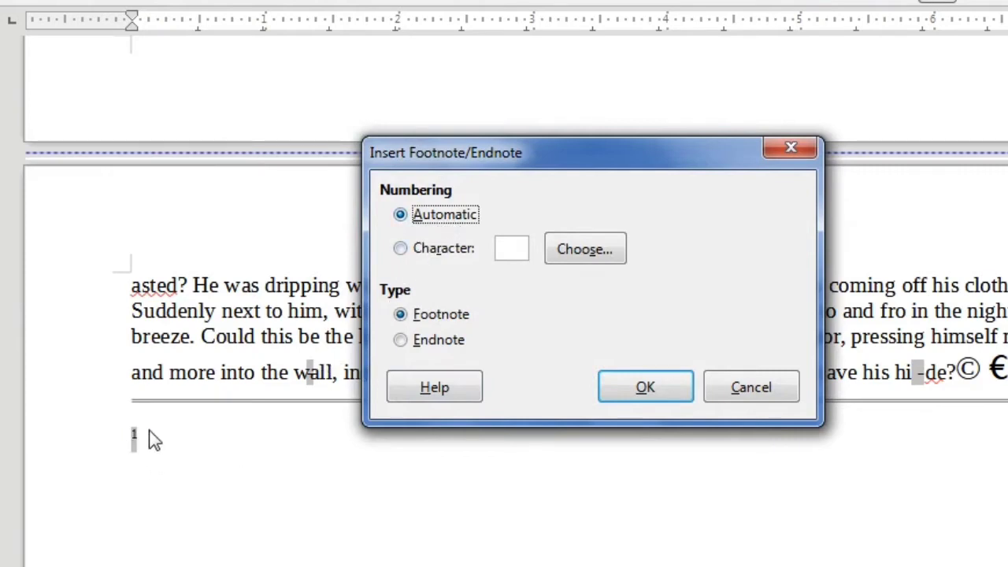
pyautogui.click(401, 248)
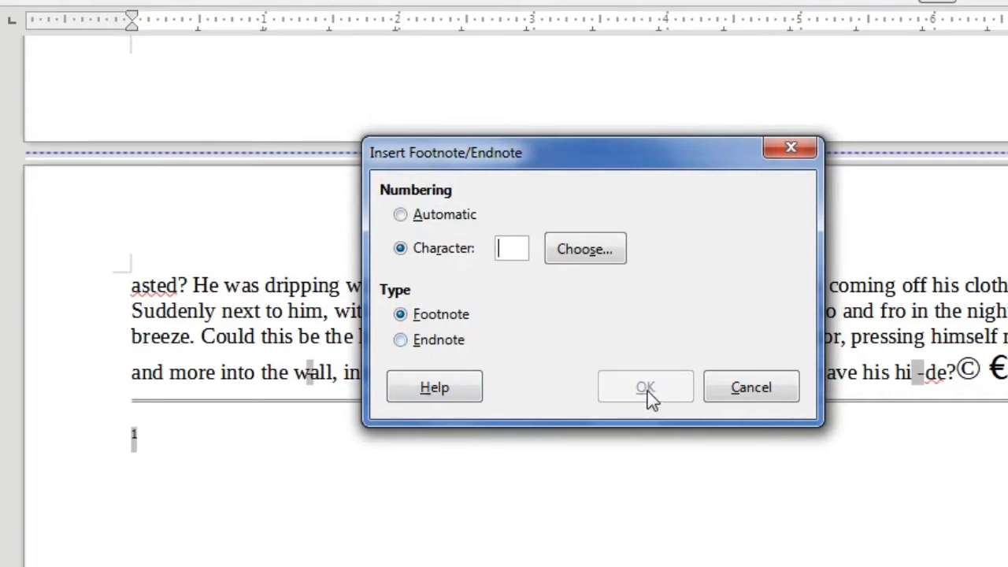
pyautogui.click(400, 214)
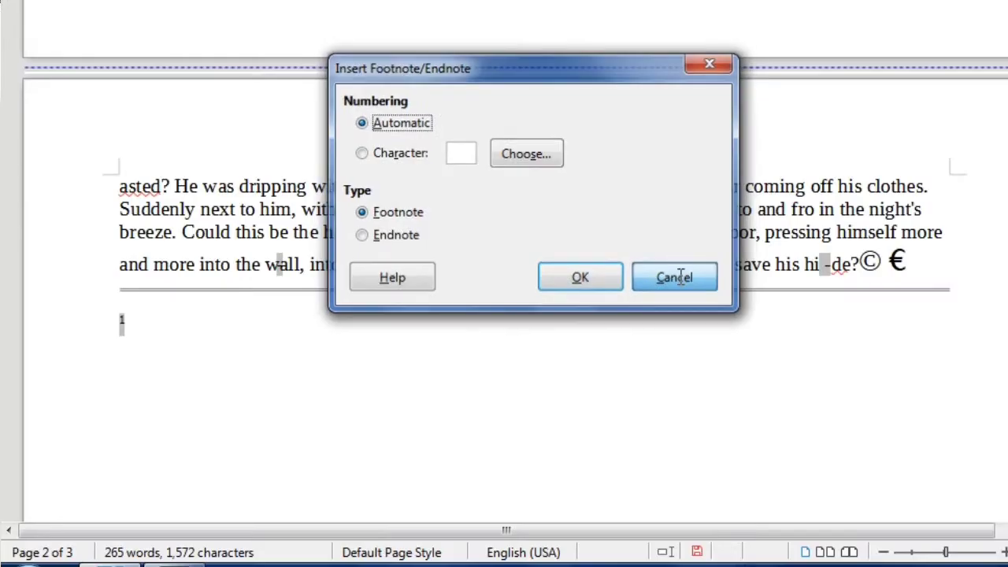
pyautogui.click(761, 386)
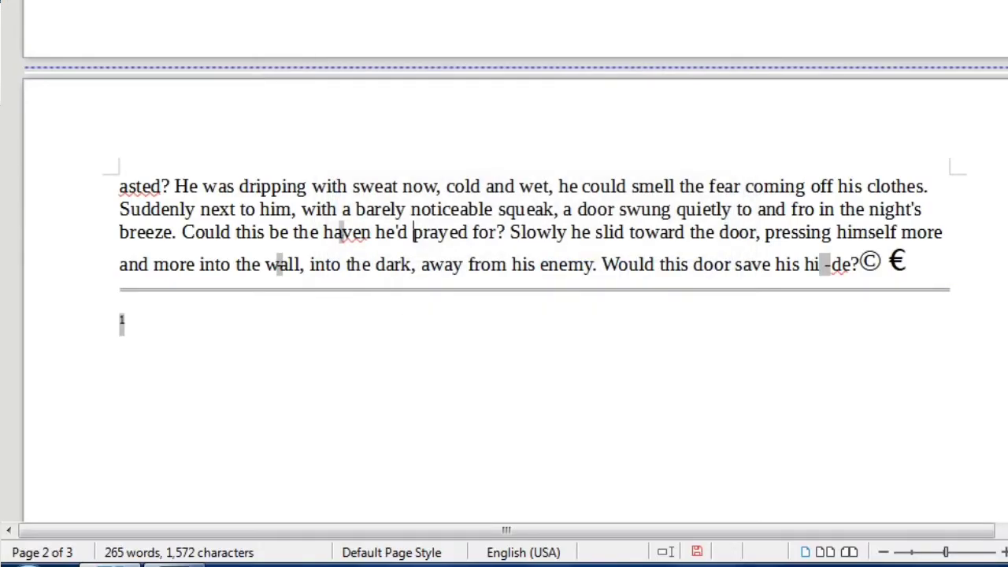
# - Start a new line below the footnote anchor on the second page and insert a page number there
pyautogui.click(132, 2)
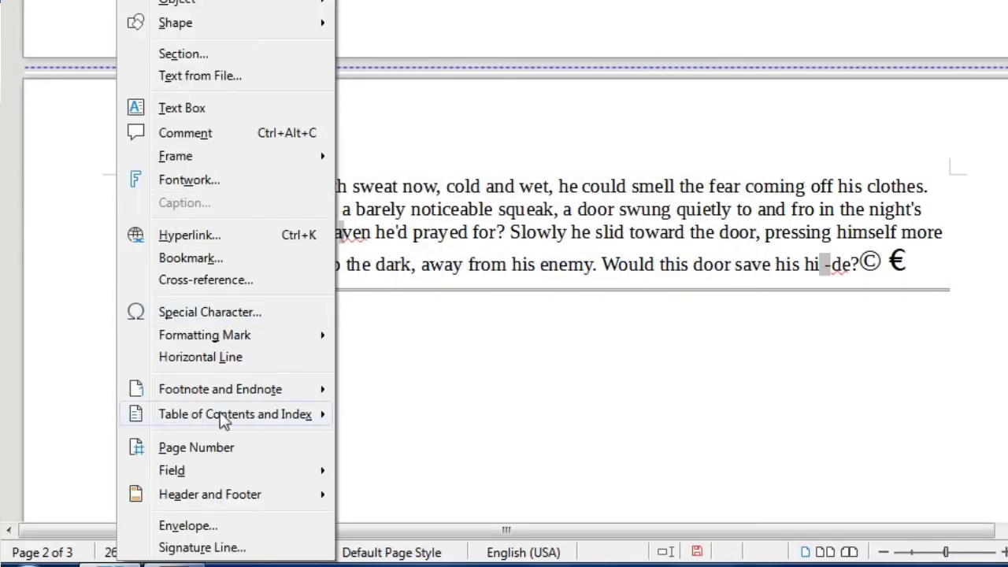
pyautogui.moveTo(208, 417)
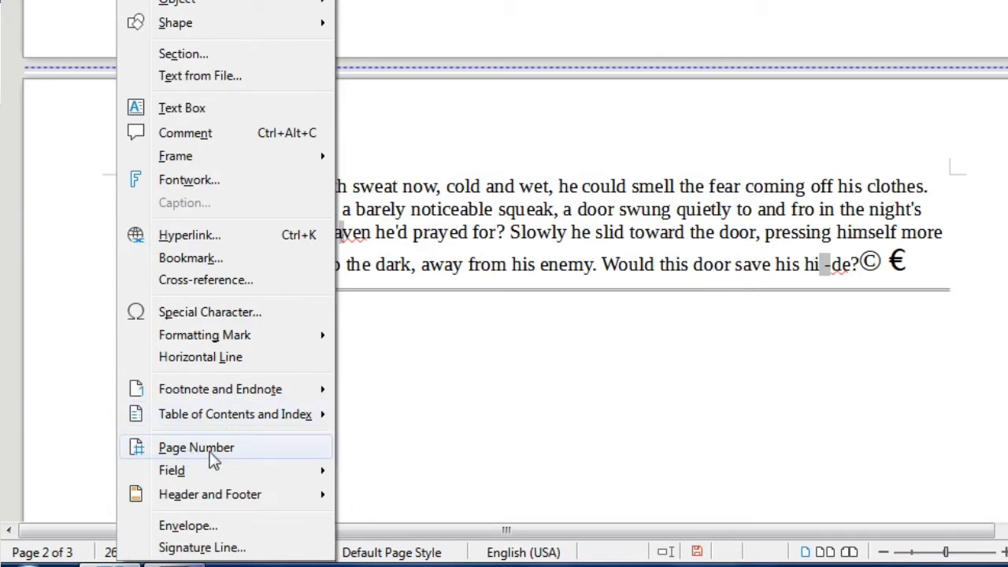
pyautogui.click(437, 355)
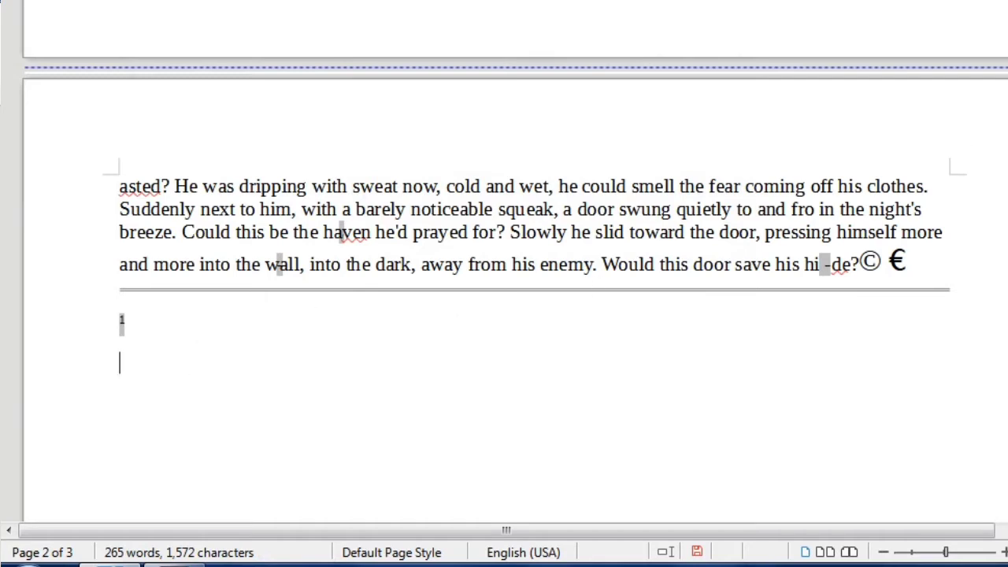
pyautogui.click(136, 1)
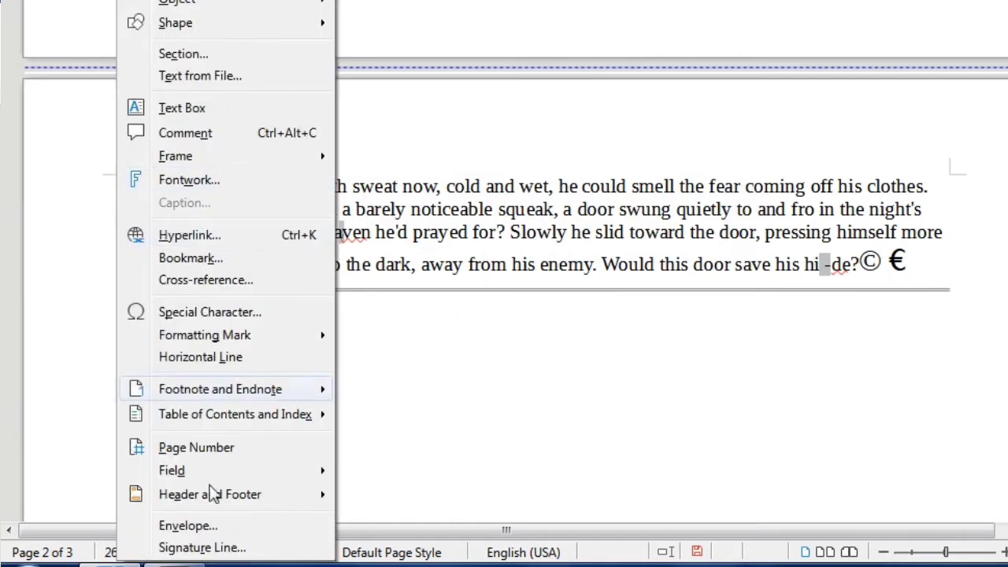
pyautogui.click(196, 447)
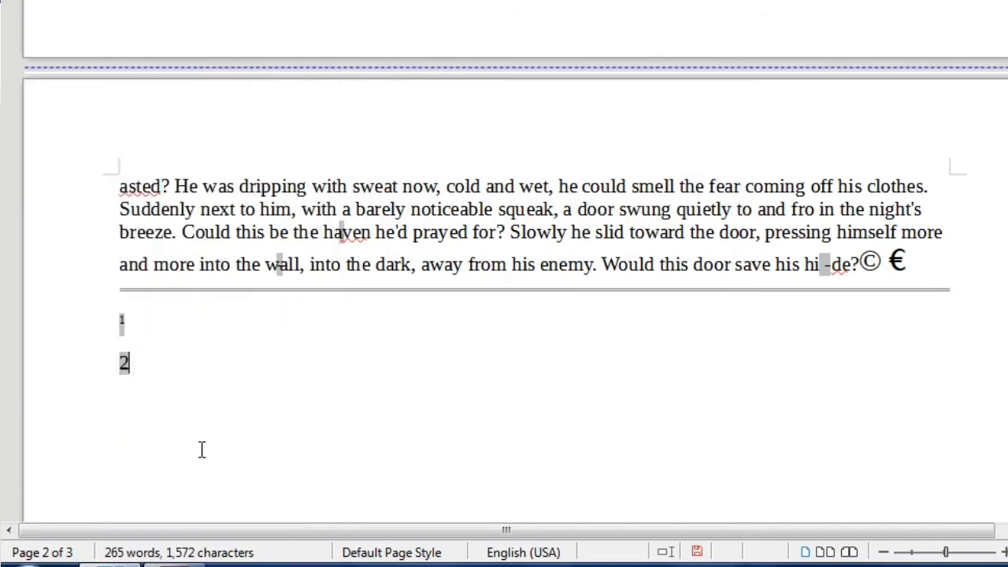
pyautogui.moveTo(107, 359)
pyautogui.mouseDown()
pyautogui.moveTo(153, 362)
pyautogui.moveTo(138, 368)
pyautogui.mouseUp()
pyautogui.click(144, 367)
# - Insert a page number on the line below the text ending in "energy w" on the first page
pyautogui.scroll(10, 223, 354)
pyautogui.click(204, 270)
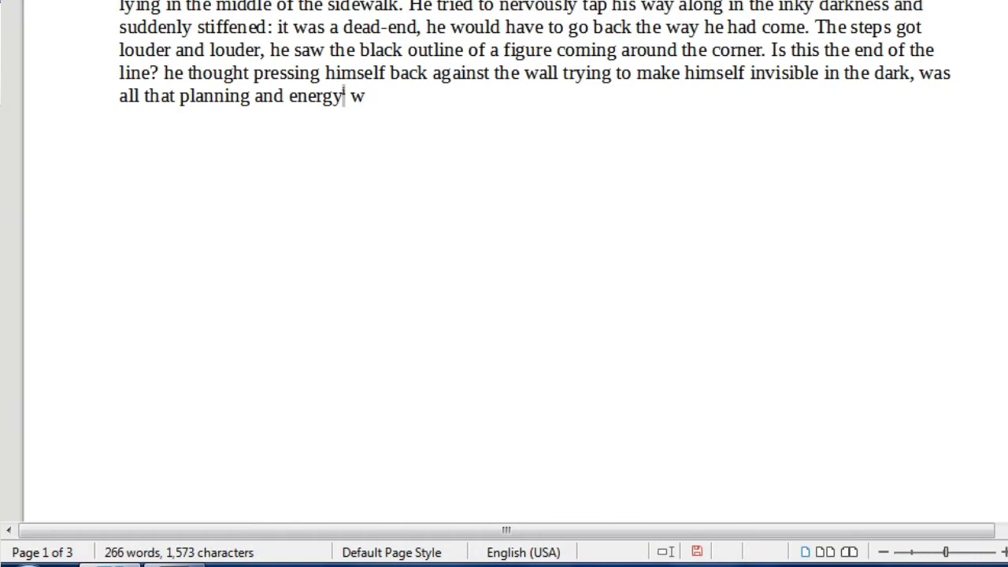
pyautogui.hotkey('alt', 'i')
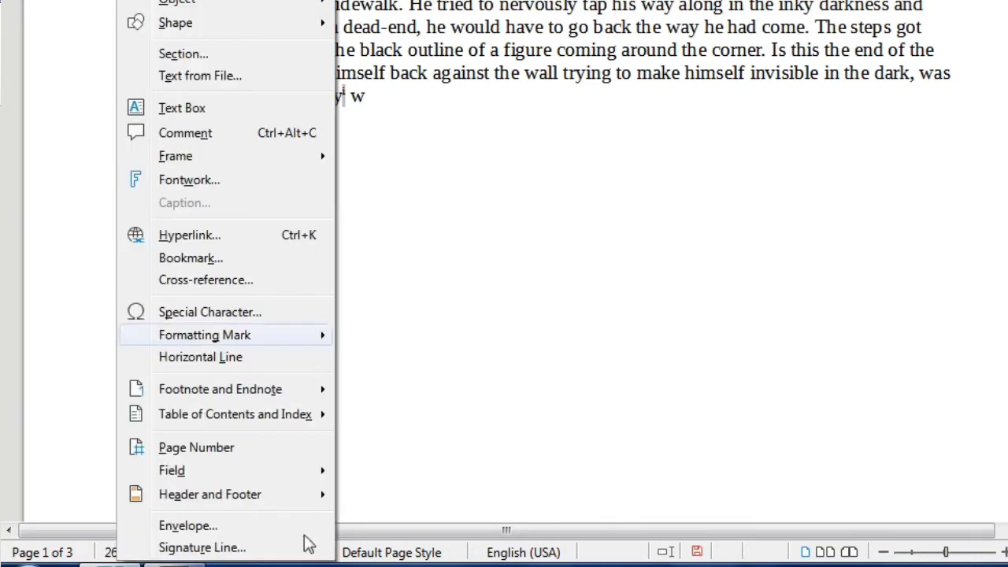
pyautogui.click(204, 449)
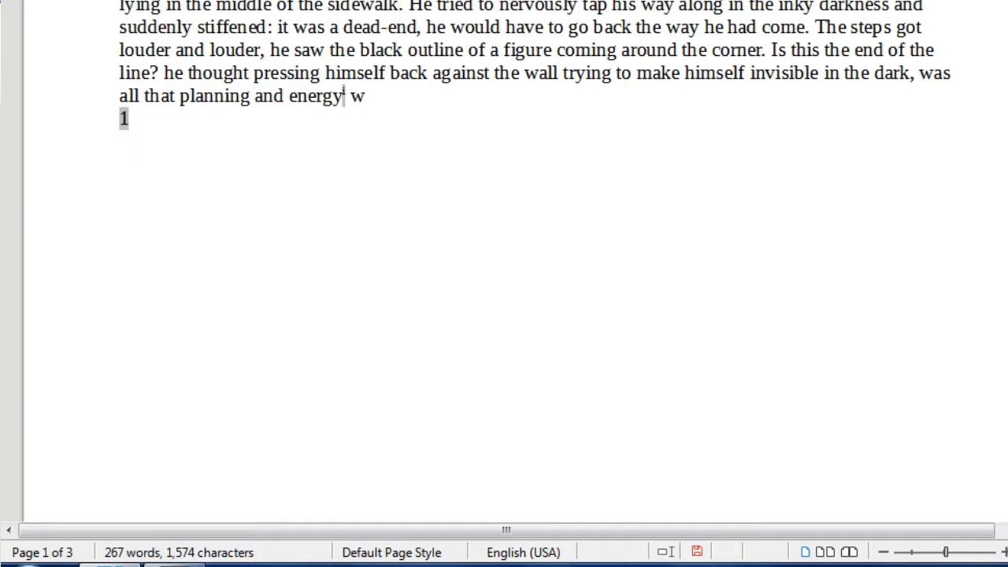
# - Insert a date field directly after the page number on the first page
pyautogui.click(136, 1)
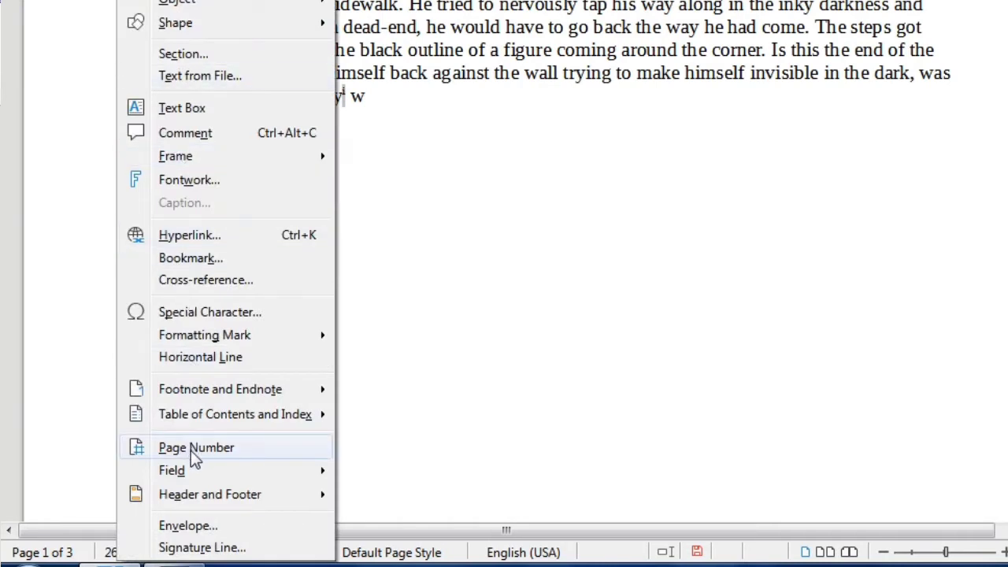
pyautogui.moveTo(187, 471)
pyautogui.moveTo(254, 472)
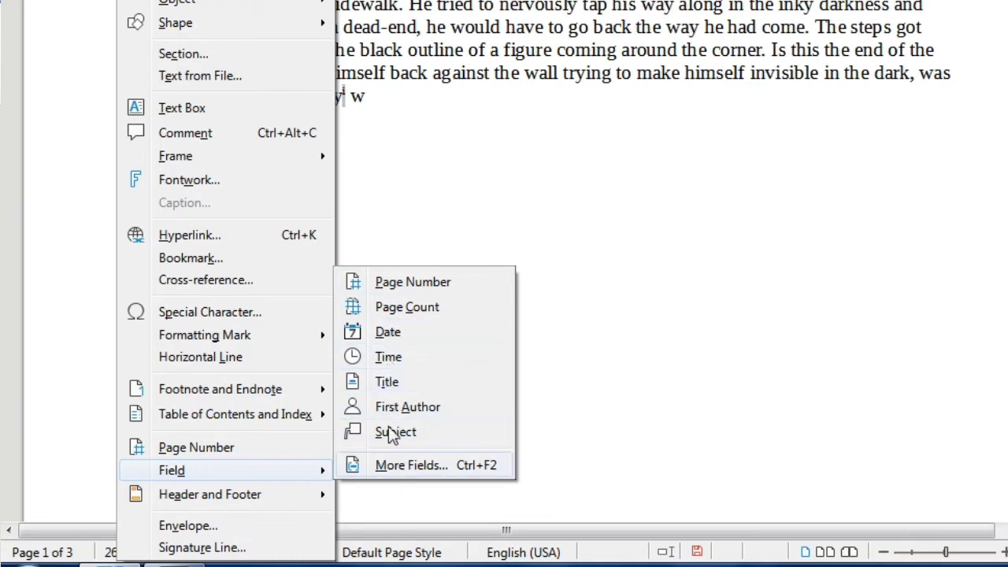
pyautogui.click(400, 332)
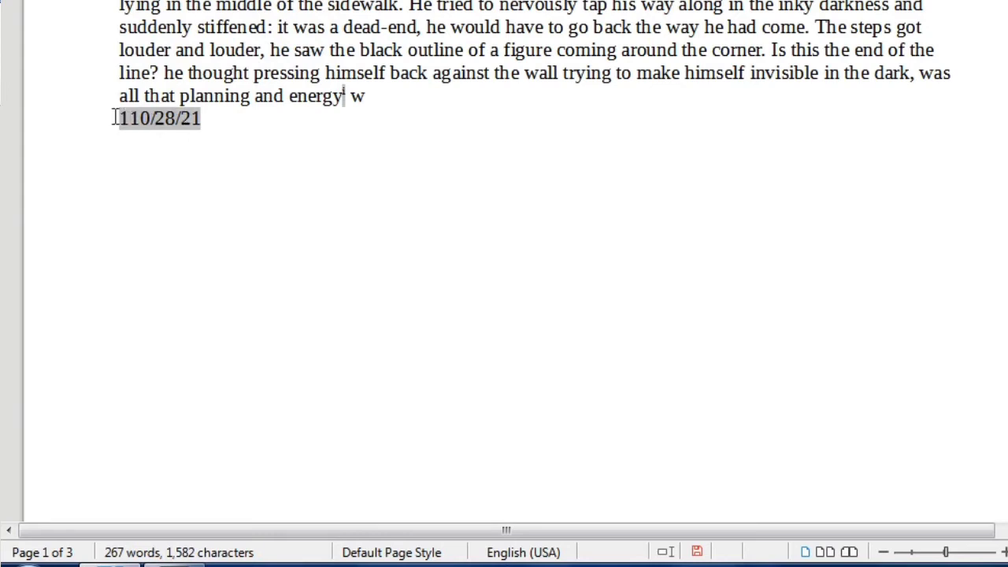
pyautogui.moveTo(122, 118); pyautogui.dragTo(222, 118)
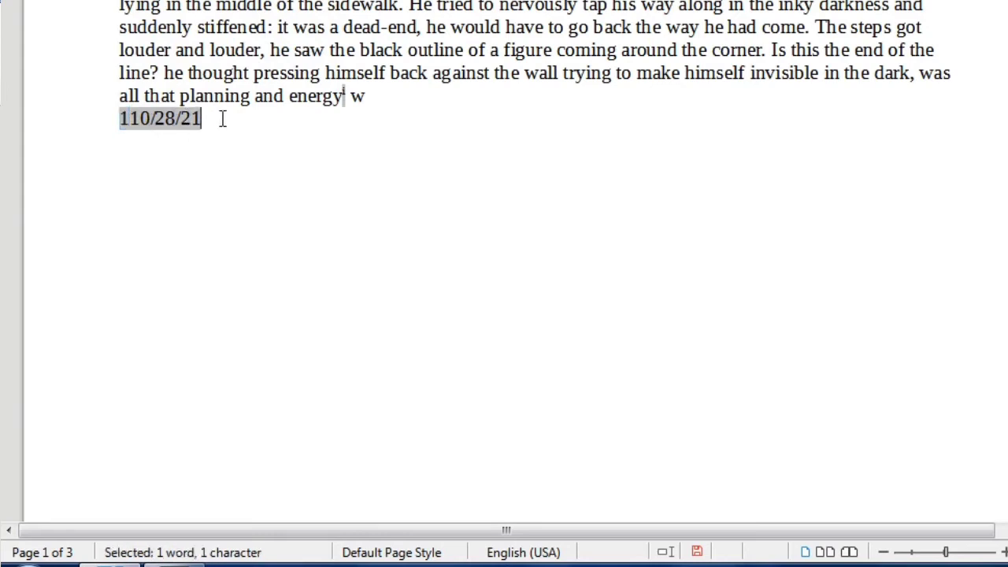
# - Add blank lines below the page number and date on the first page and insert another date field three lines down
pyautogui.press('Down')
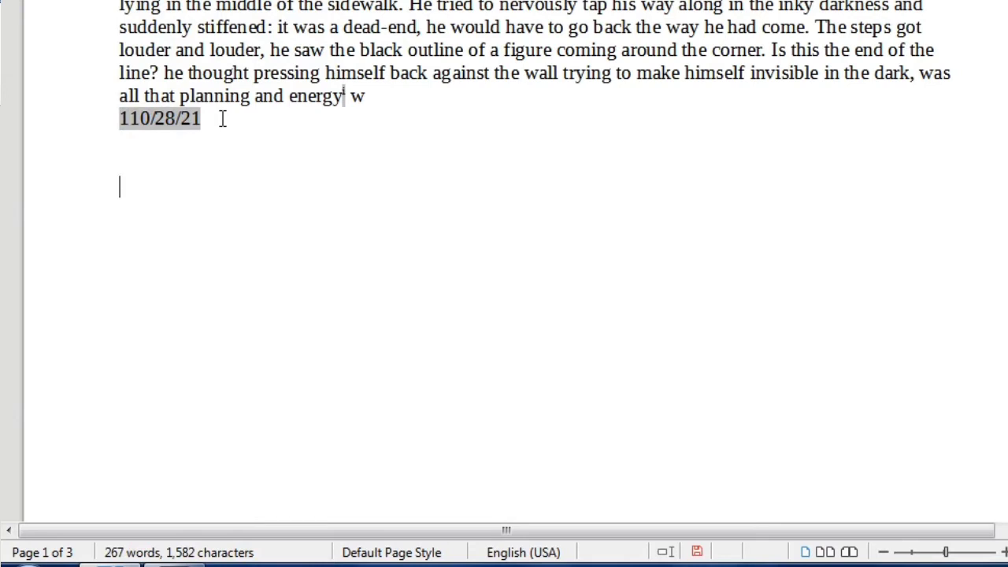
pyautogui.hotkey('alt', 'i')
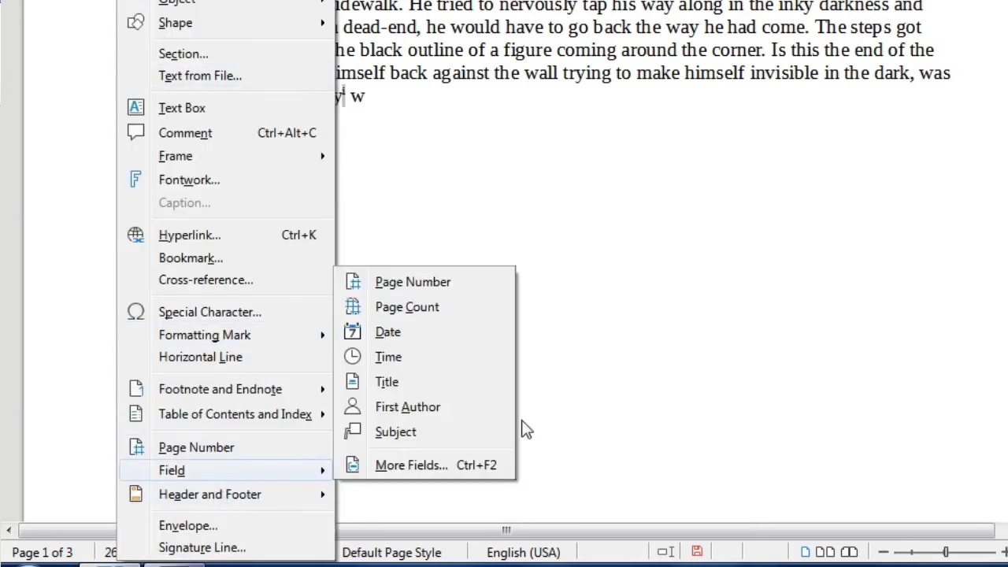
pyautogui.click(388, 335)
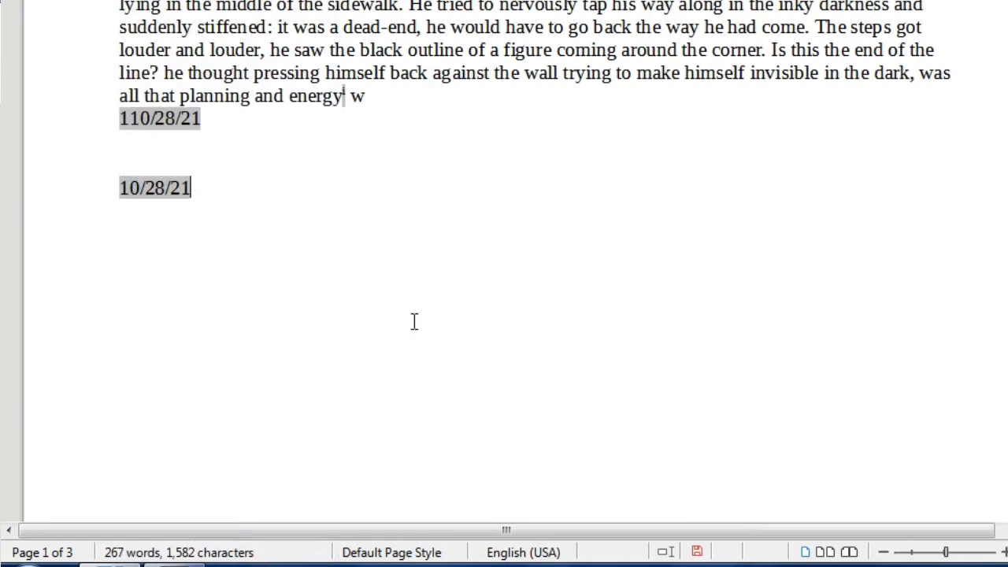
pyautogui.click(161, 188)
pyautogui.click(140, 1)
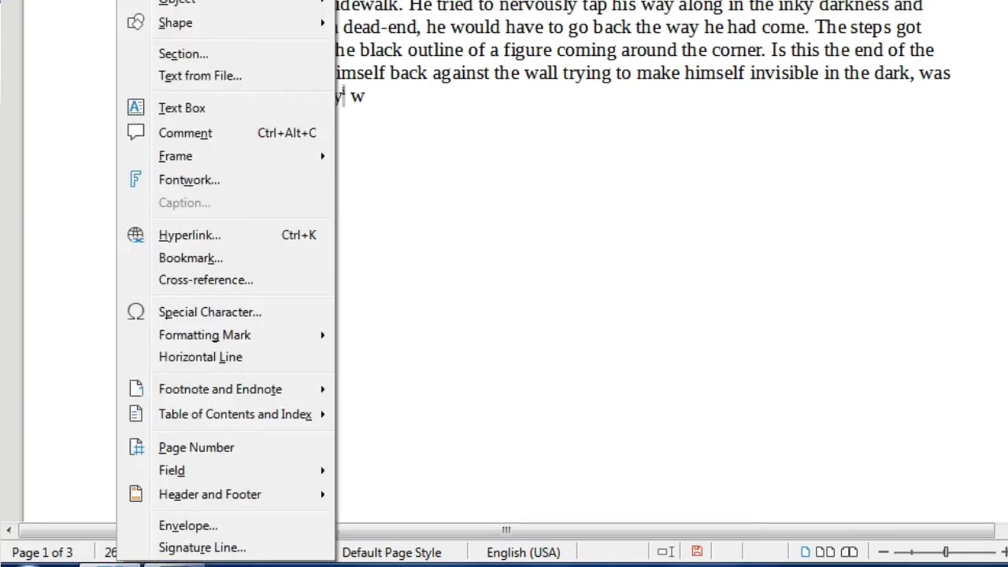
pyautogui.moveTo(214, 474)
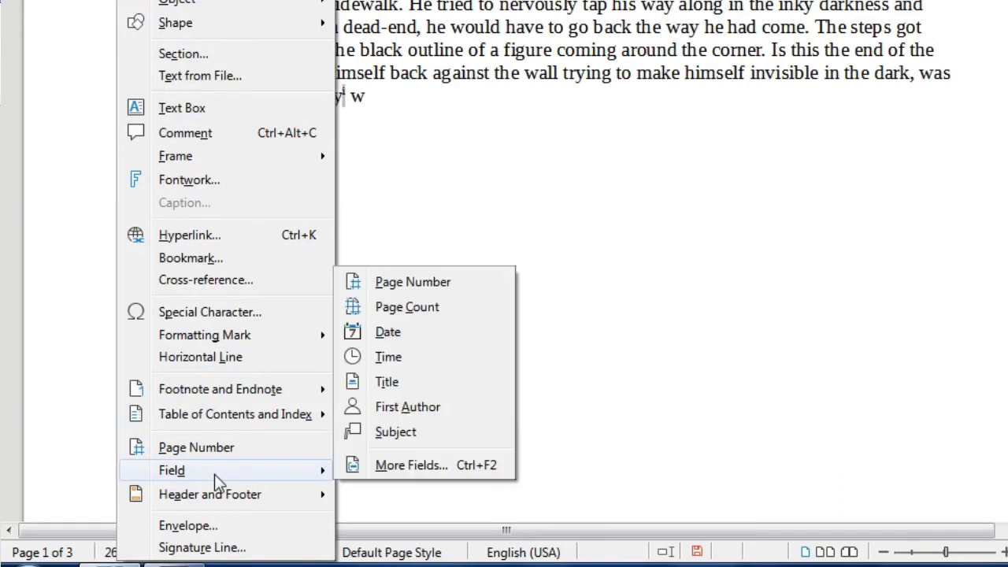
pyautogui.click(410, 175)
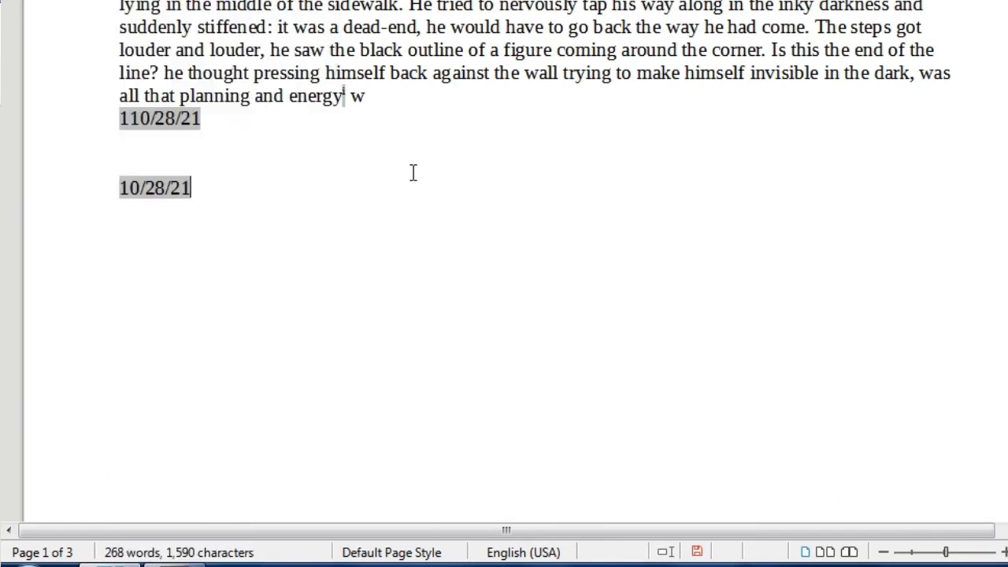
pyautogui.moveTo(215, 191); pyautogui.dragTo(133, 175)
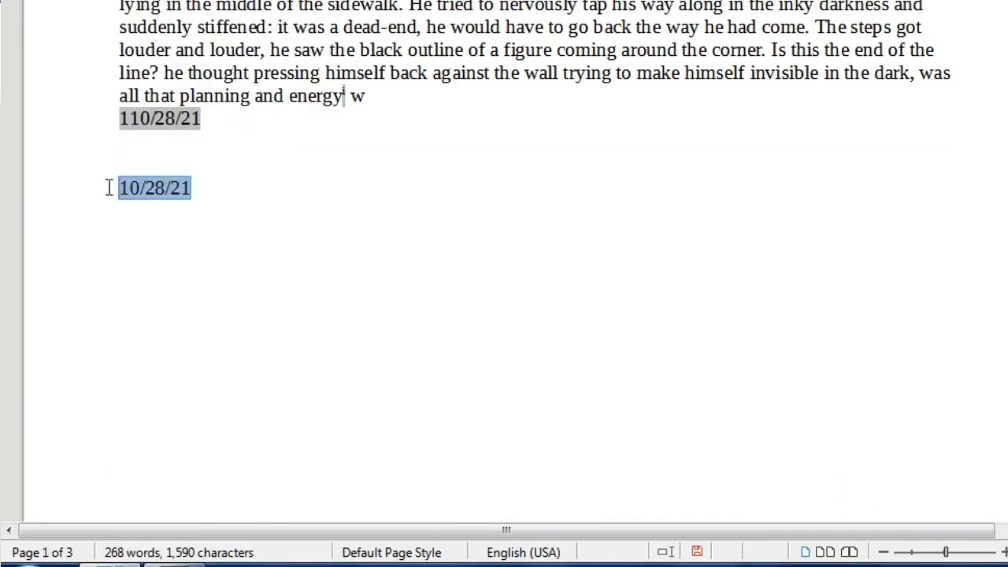
pyautogui.click(264, 204)
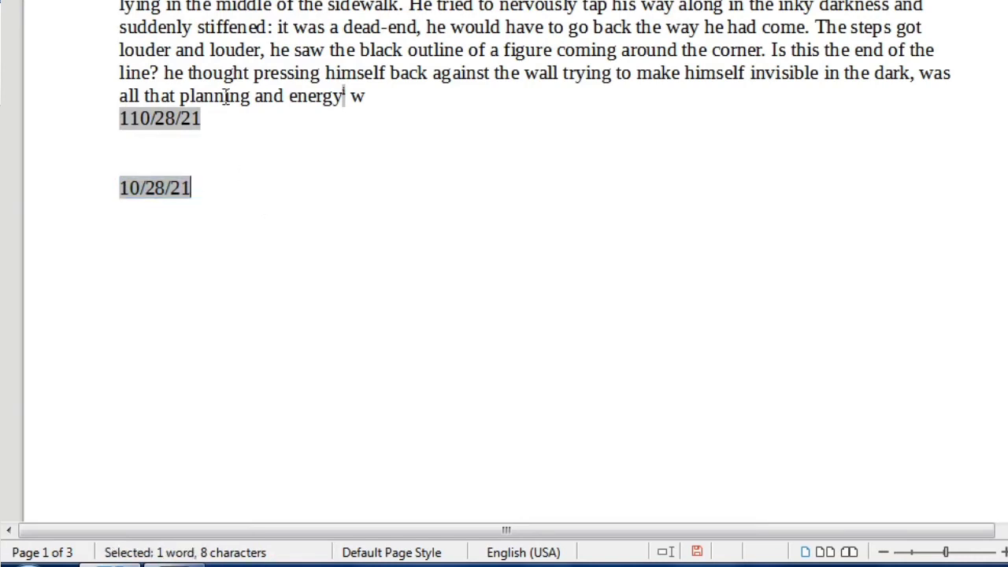
# - Add a header to the pages that use the Default Page Style
pyautogui.click(135, 1)
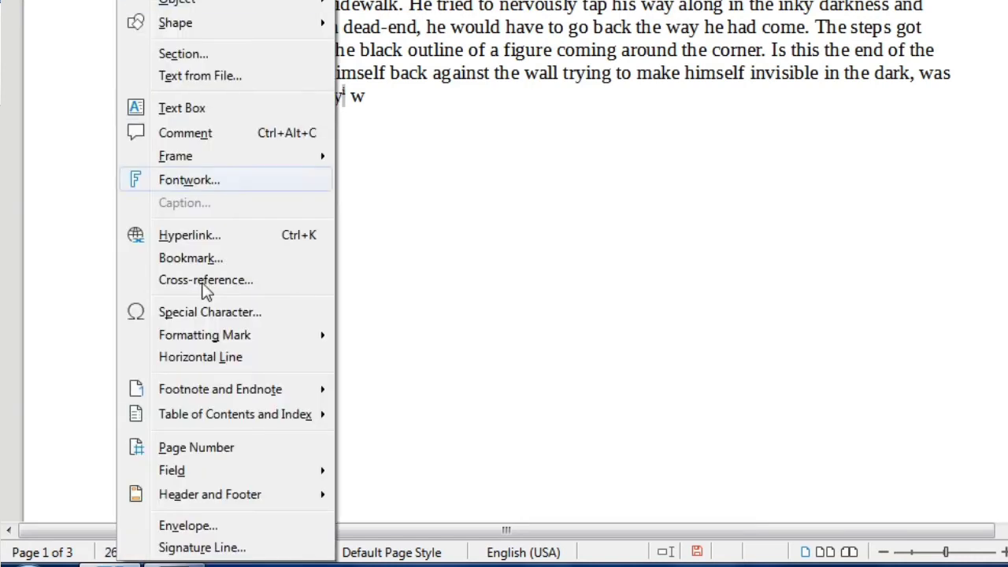
pyautogui.moveTo(204, 474)
pyautogui.moveTo(211, 502)
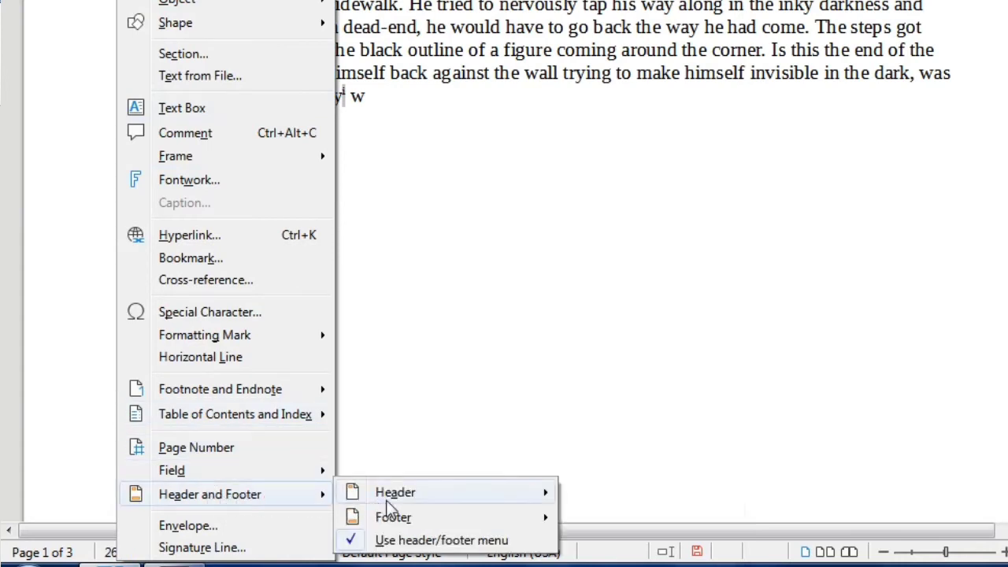
pyautogui.moveTo(395, 499)
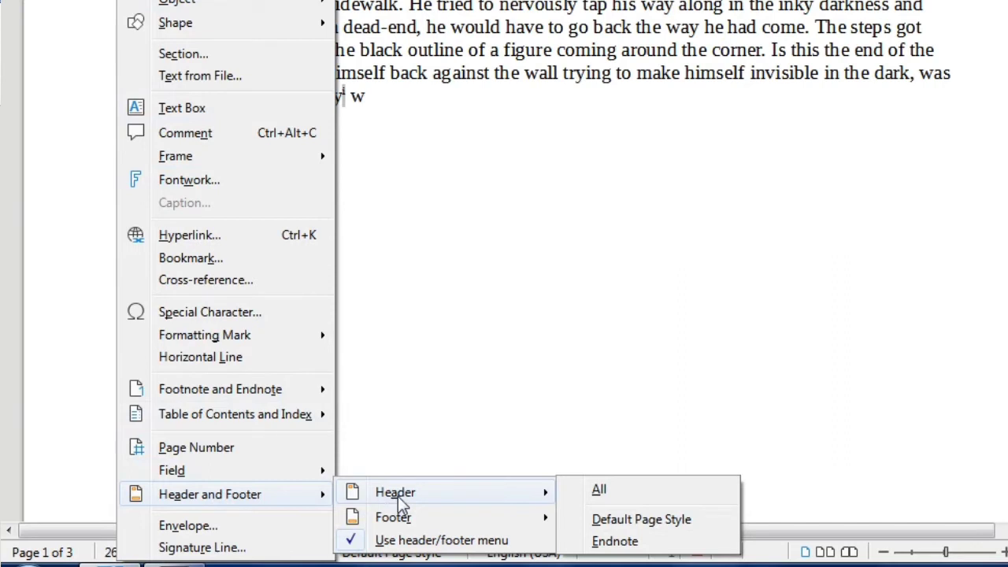
pyautogui.click(638, 521)
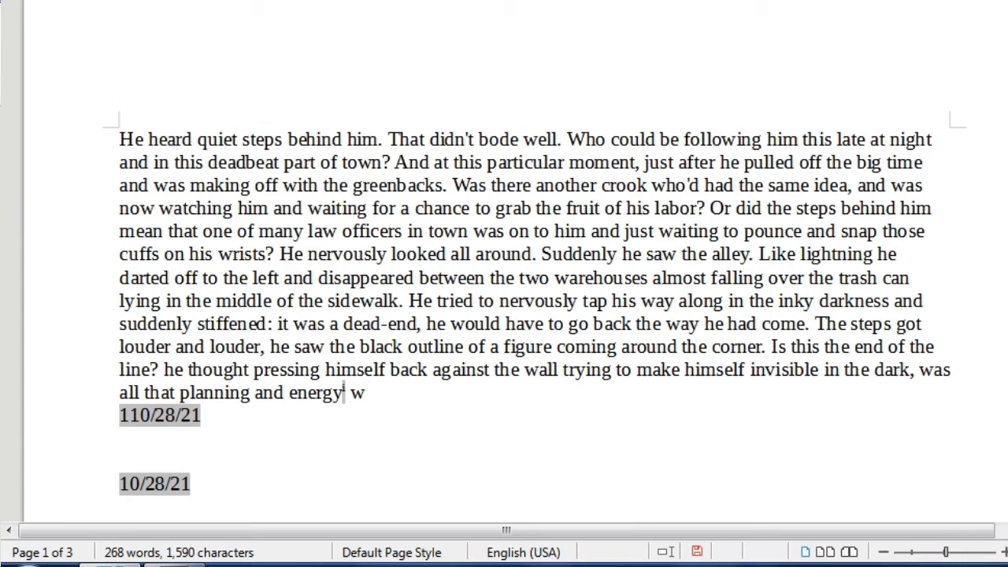
# - Insert a page number field in the new header and return to the body text
pyautogui.click(132, 1)
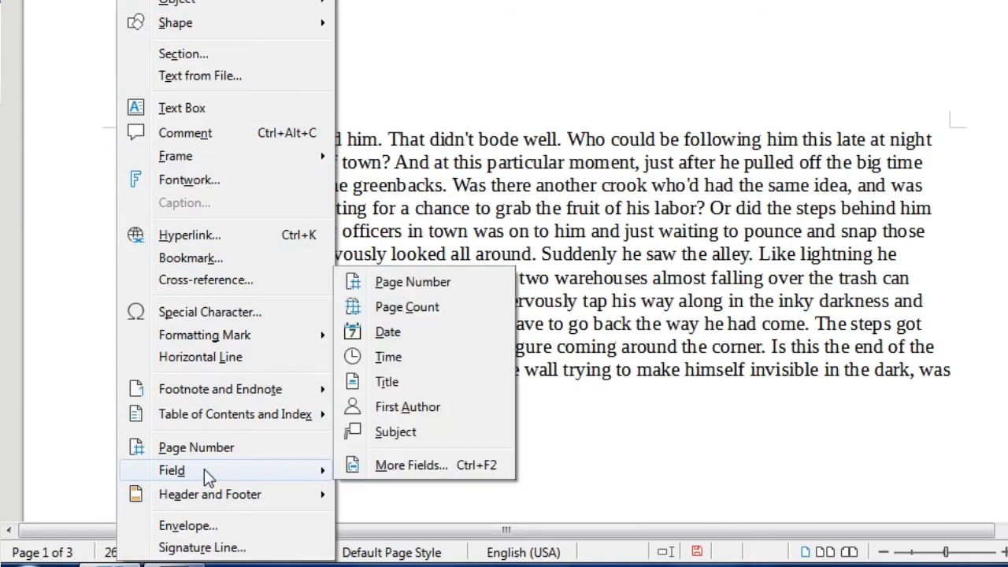
pyautogui.click(401, 289)
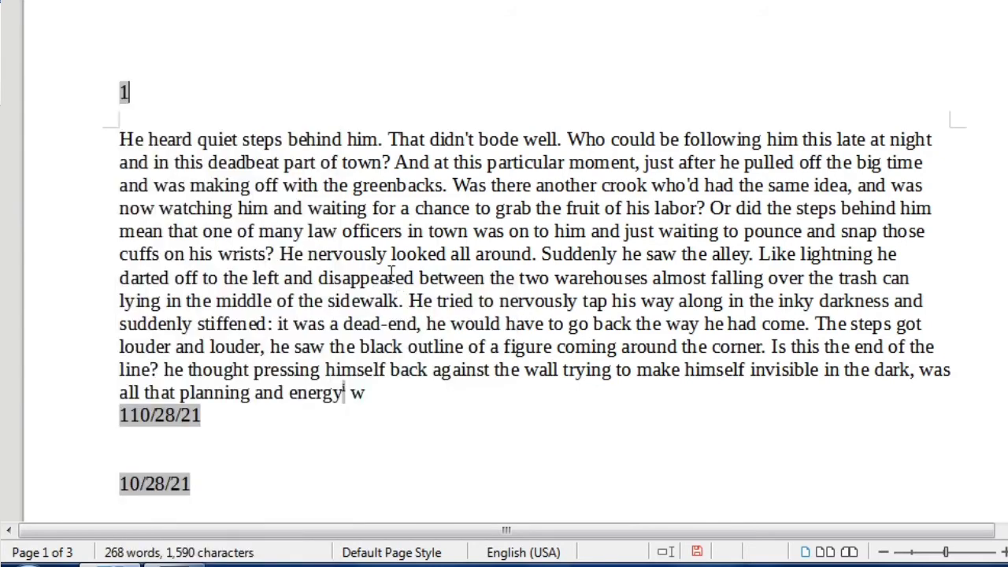
pyautogui.click(200, 230)
# - Insert ten page breaks below the page number in the body of the second page
pyautogui.scroll(-1, 264, 299)
pyautogui.scroll(-12, 266, 313)
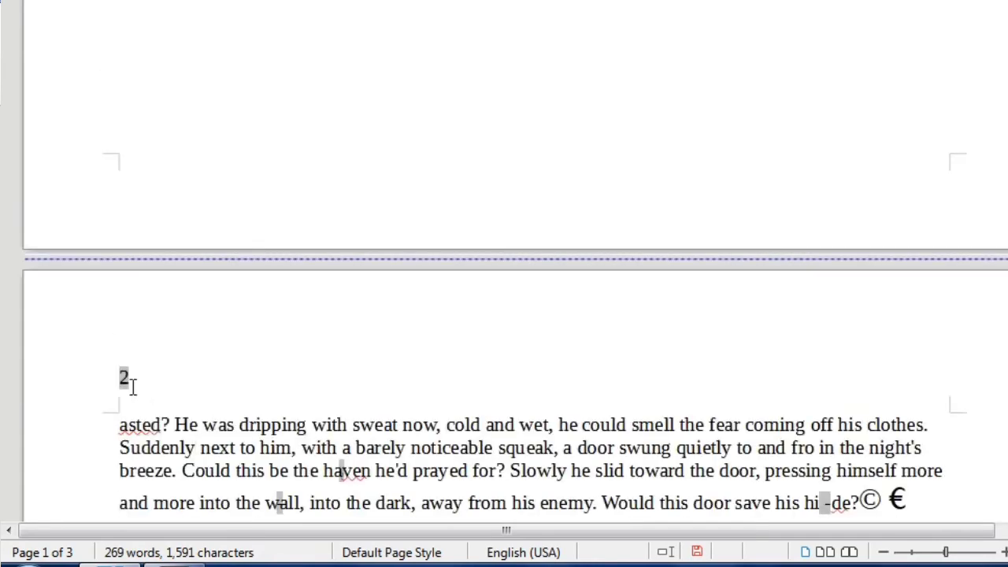
pyautogui.scroll(-15, 150, 402)
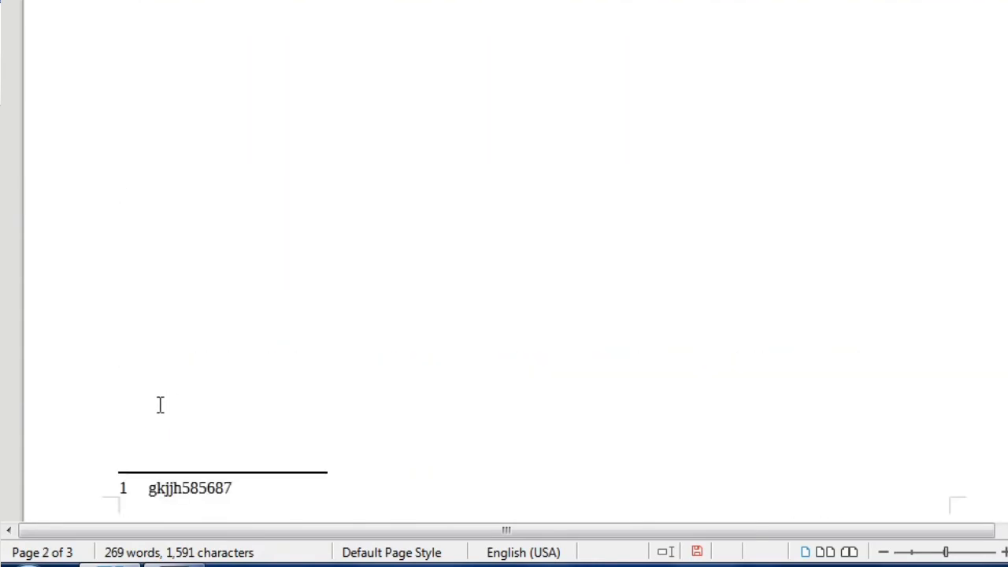
pyautogui.scroll(-1, 151, 408)
pyautogui.scroll(4, 198, 255)
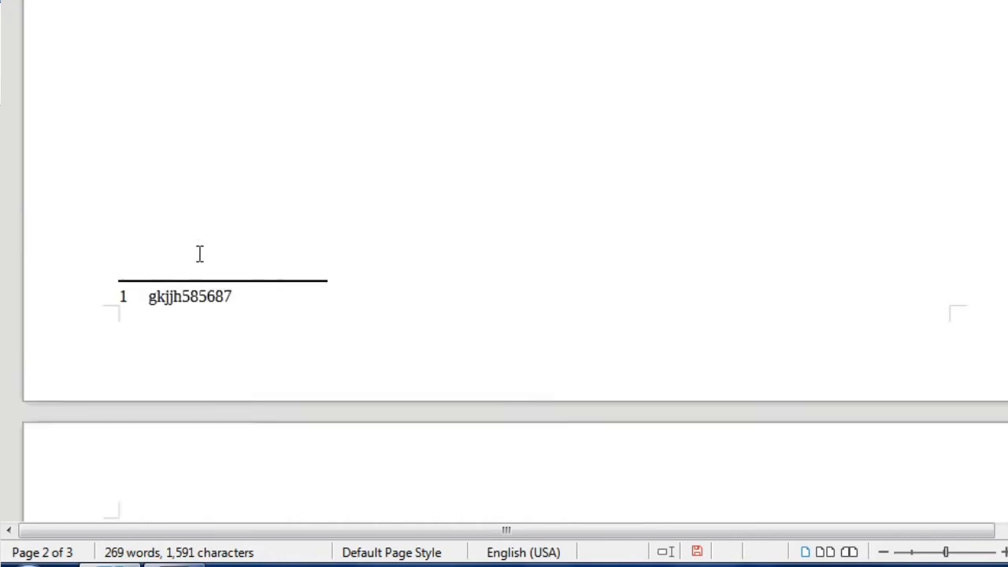
pyautogui.scroll(6, 391, 218)
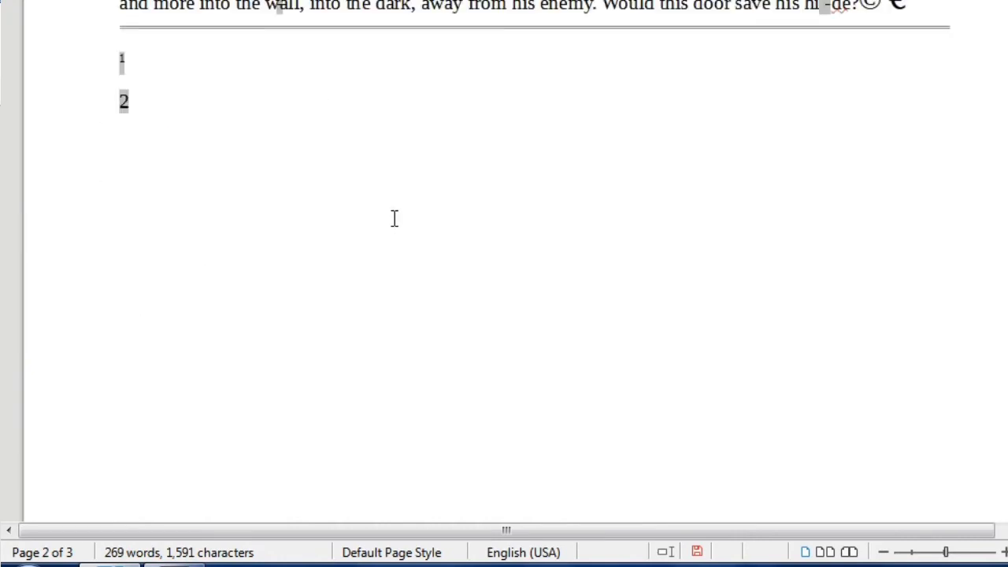
pyautogui.hotkey('ctrl', 'Return')
pyautogui.hotkey('ctrl', 'Return')
pyautogui.hotkey('ctrl', 'Return')
pyautogui.hotkey('ctrl', 'Return')
pyautogui.hotkey('ctrl', 'Return')
pyautogui.hotkey('ctrl', 'Return')
pyautogui.hotkey('ctrl', 'Return')
pyautogui.hotkey('ctrl', 'Return')
pyautogui.hotkey('ctrl', 'Return')
pyautogui.hotkey('ctrl', 'Return')
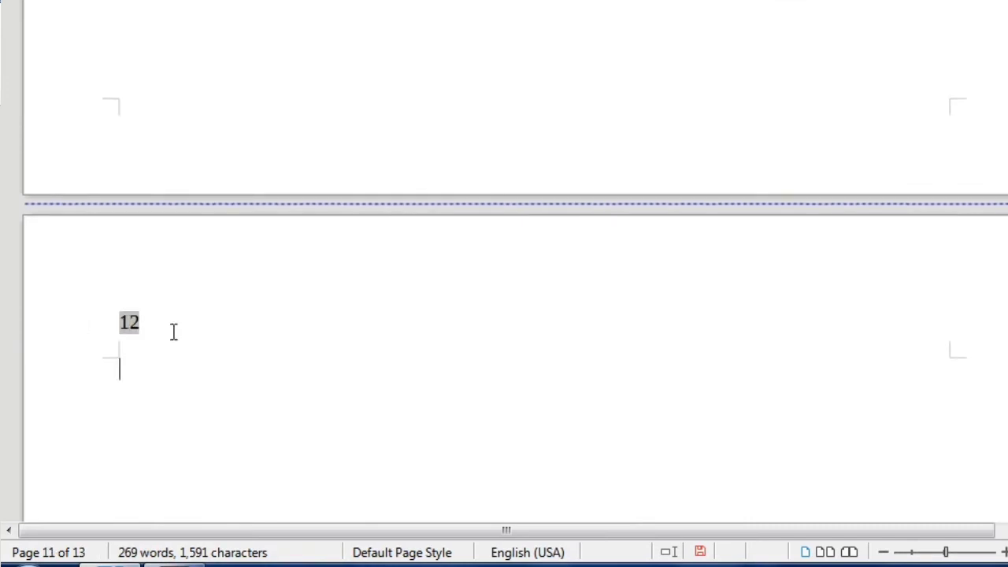
# - Add the text "ccc" to the header on page 10, spaced well away from the page number, and leave the header
pyautogui.scroll(5, 174, 315)
pyautogui.scroll(5, 175, 274)
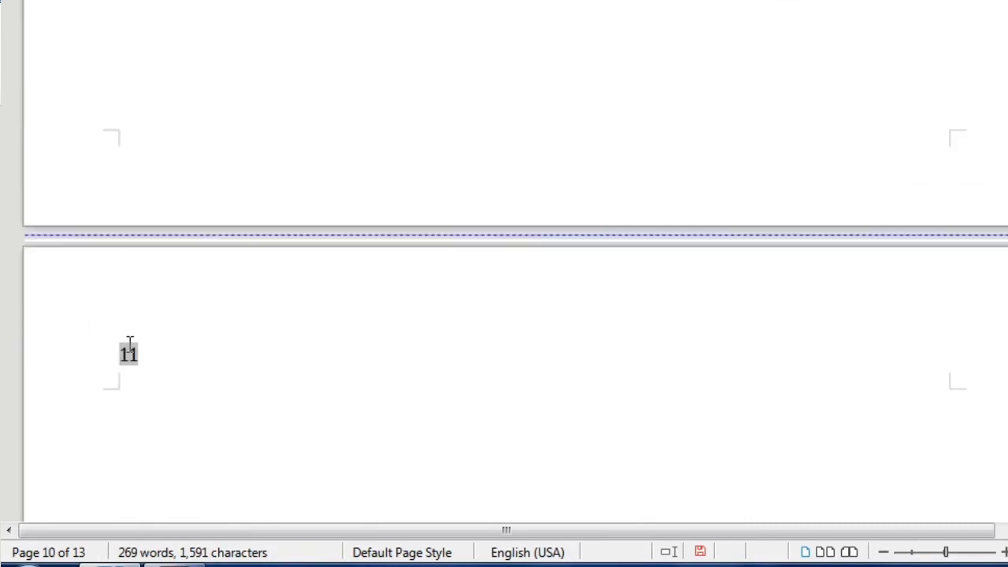
pyautogui.scroll(3, 199, 197)
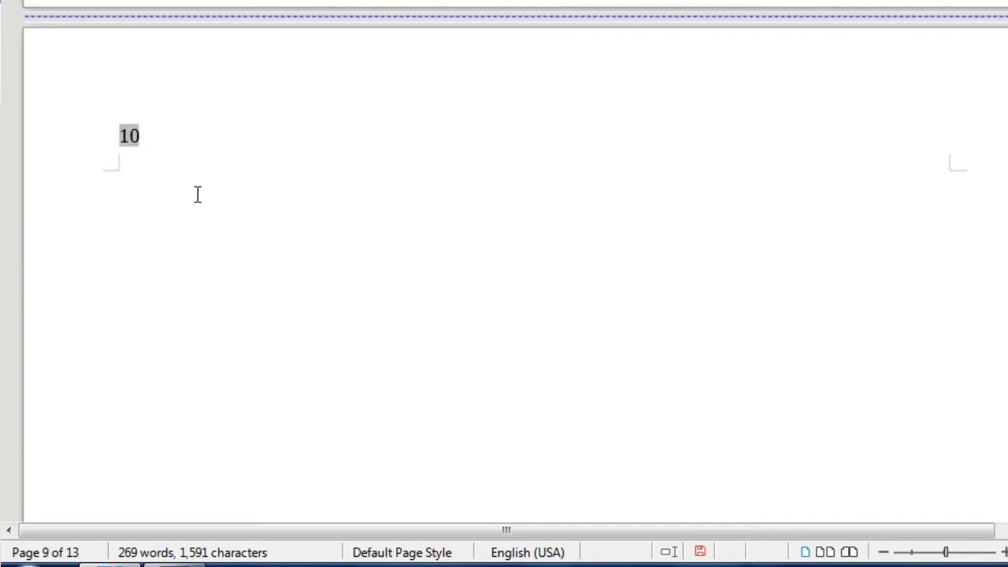
pyautogui.click(208, 122)
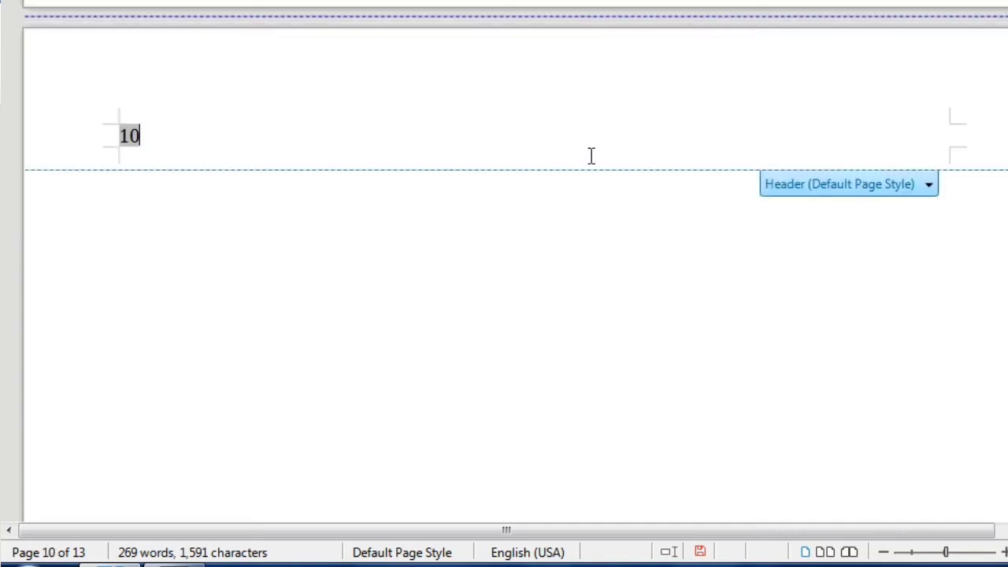
pyautogui.press('Tab')
pyautogui.press('Tab')
pyautogui.write('cccc')
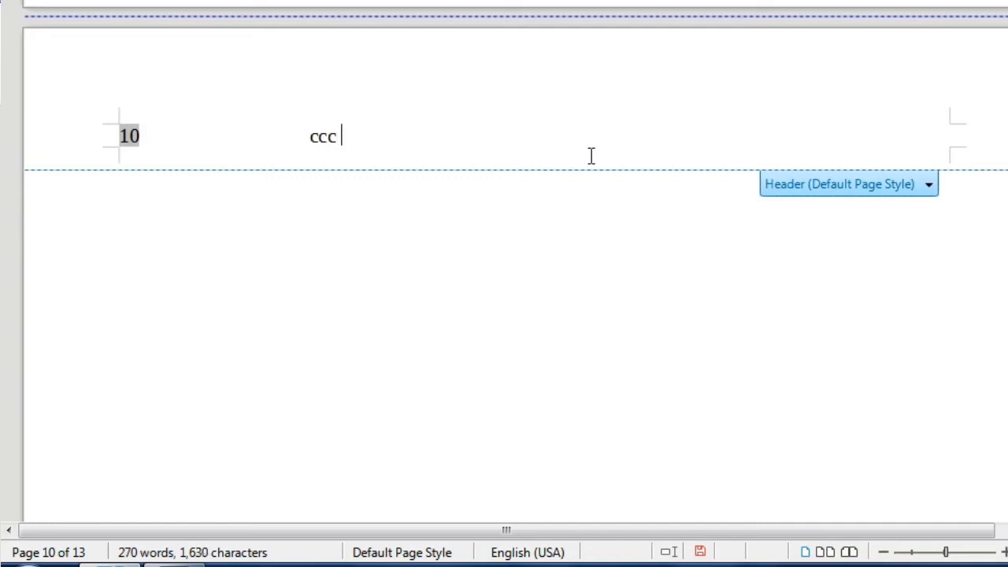
pyautogui.click(351, 189)
# - Add a footer to the pages that use the Default Page Style
pyautogui.scroll(10, 359, 180)
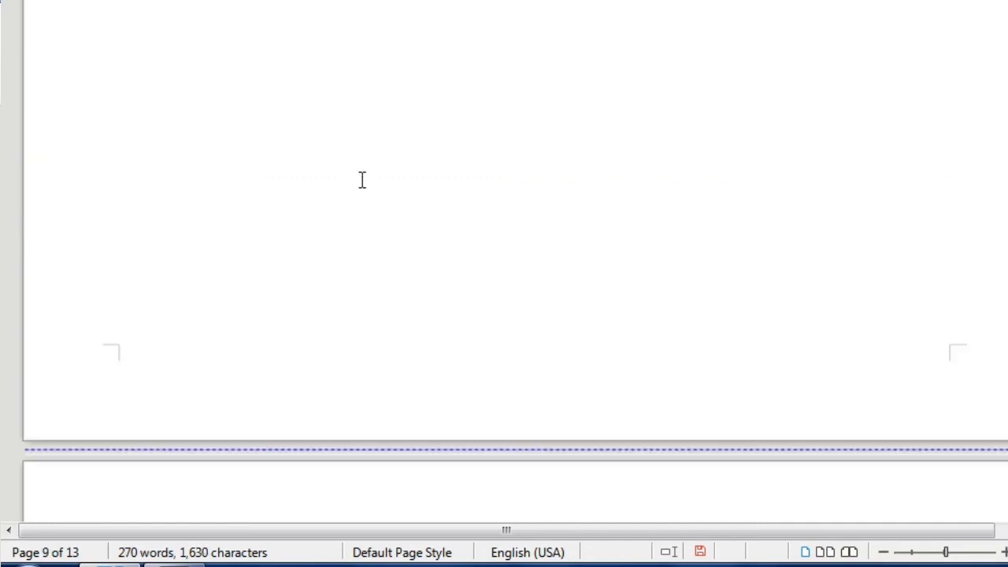
pyautogui.scroll(5, 372, 172)
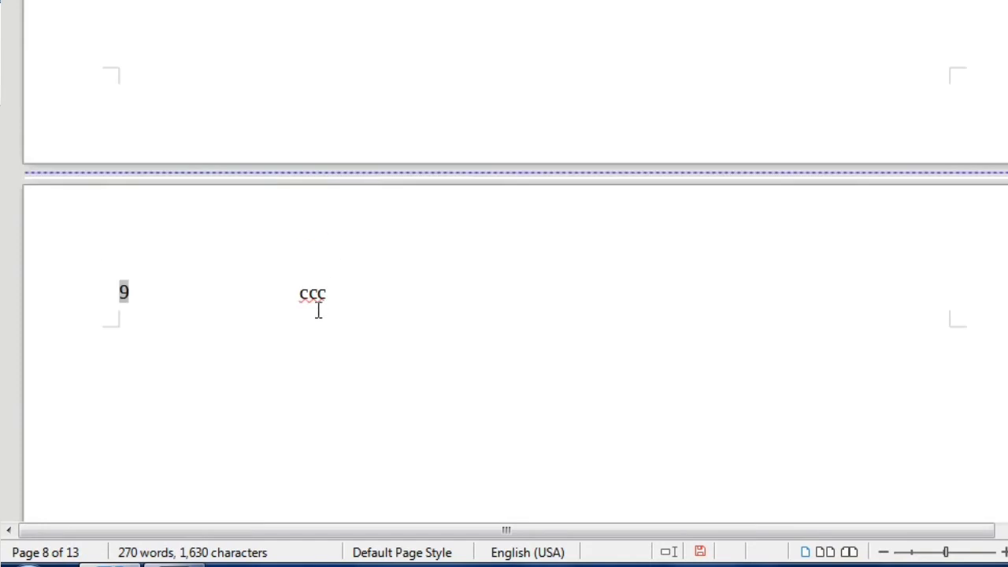
pyautogui.scroll(5, 355, 205)
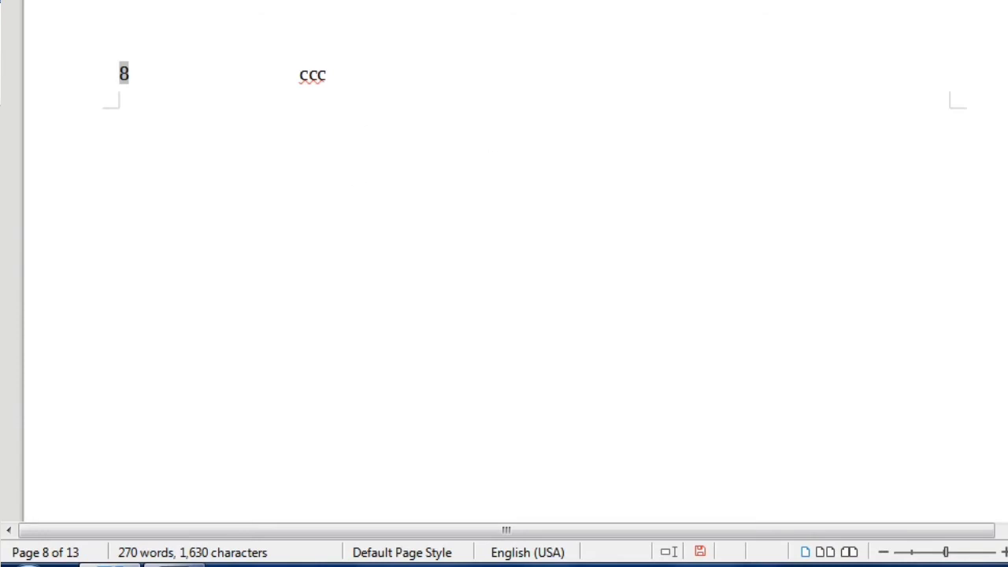
pyautogui.hotkey('alt', 'i')
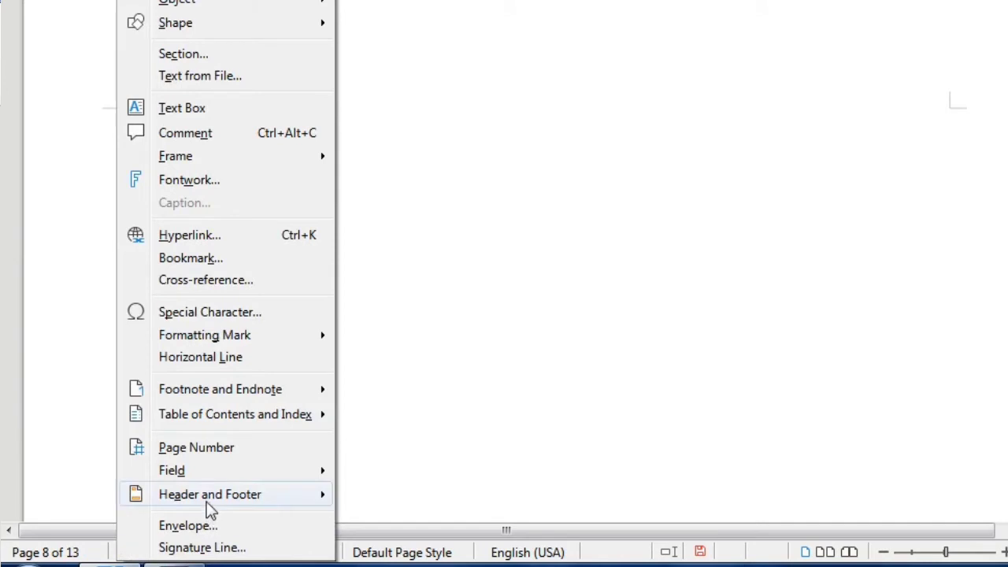
pyautogui.moveTo(206, 504)
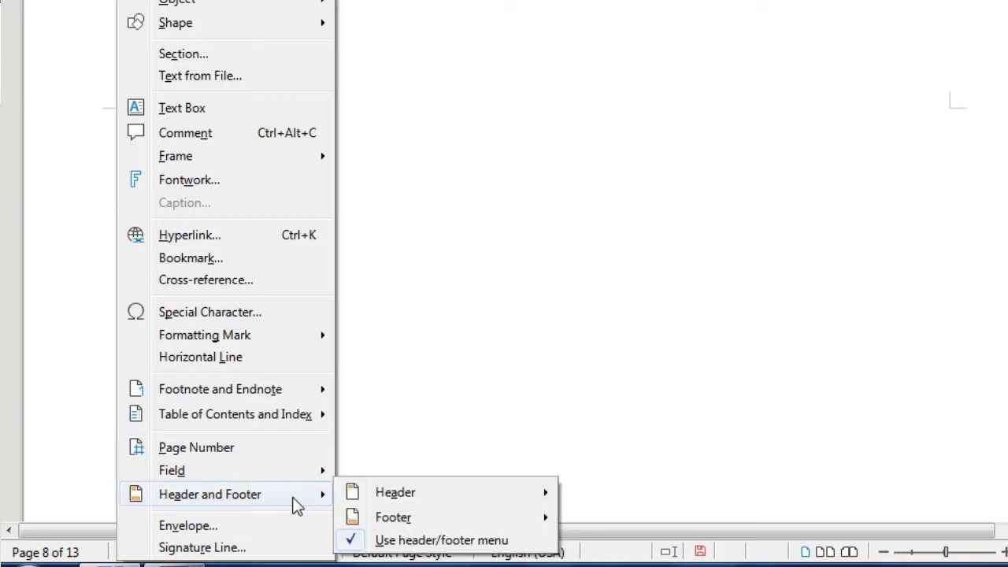
pyautogui.moveTo(371, 524)
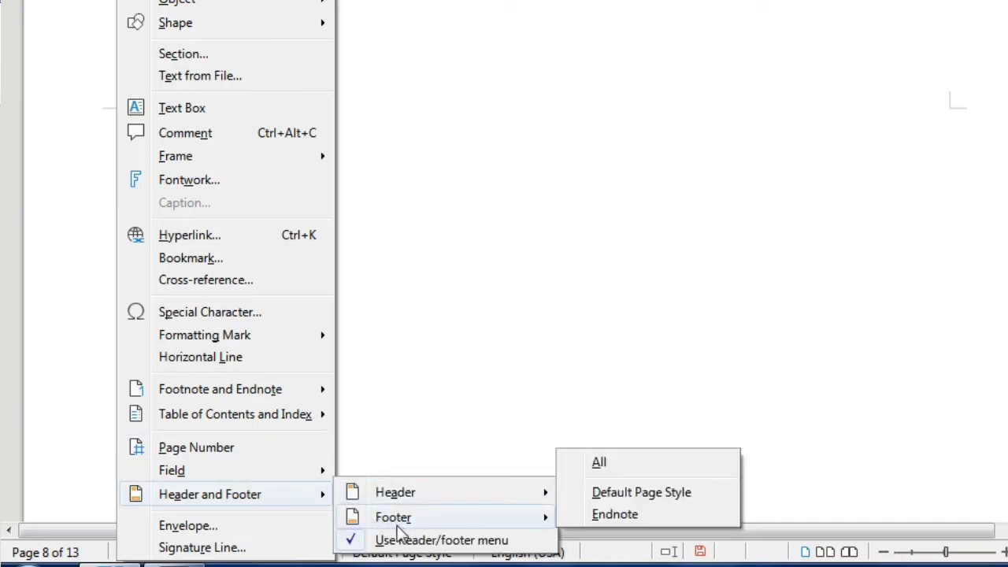
pyautogui.click(626, 492)
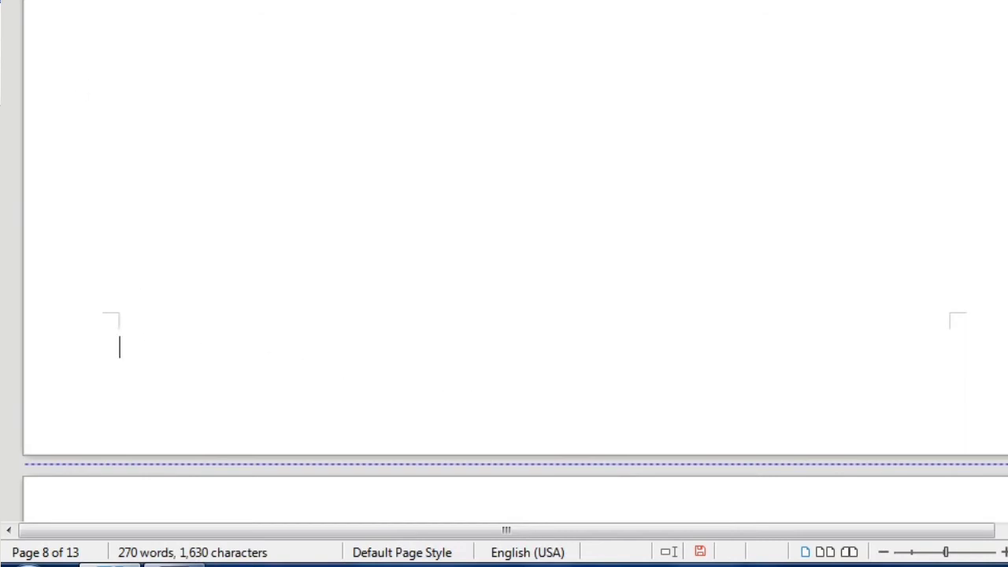
# - Insert a page number in the footer, followed after a wide gap by the text "yash computer", and leave the footer
pyautogui.click(138, 0)
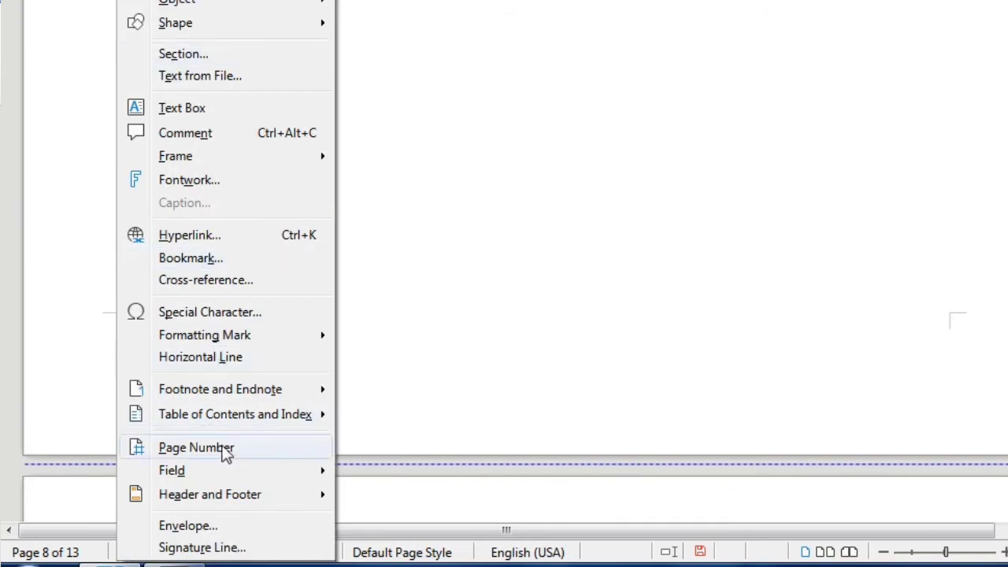
pyautogui.click(197, 447)
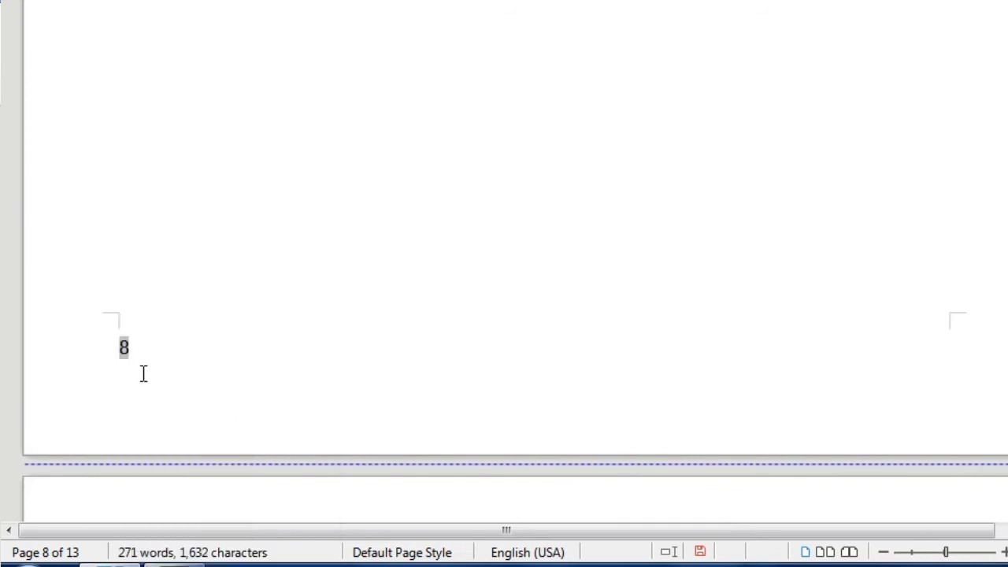
pyautogui.write('b')
pyautogui.press('BackSpace')
pyautogui.press('BackSpace')
pyautogui.press('BackSpace')
pyautogui.write('yash computer')
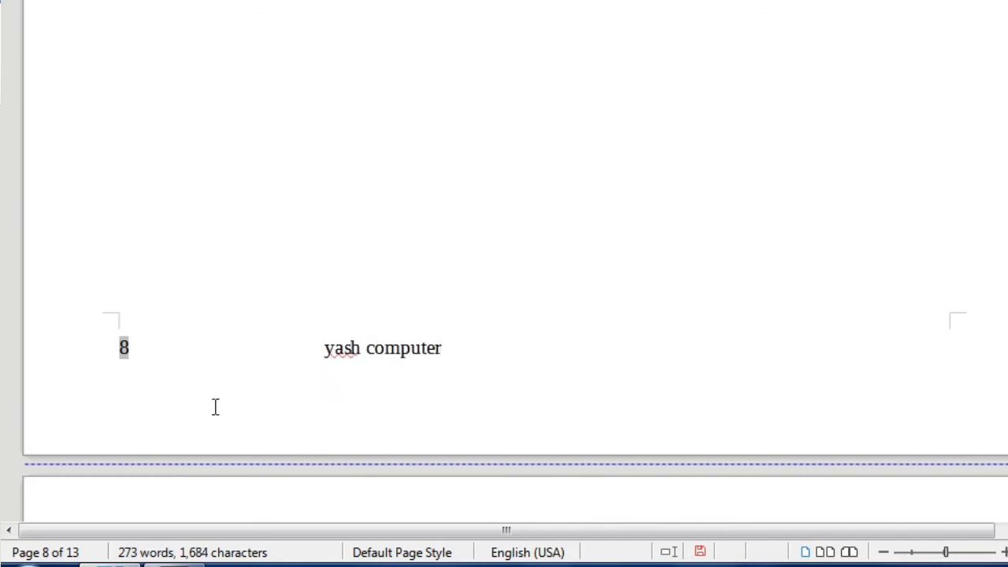
pyautogui.click(333, 186)
# - Examine the header and footer contents on the preceding pages, from page 8 back to page 5
pyautogui.scroll(-3, 347, 209)
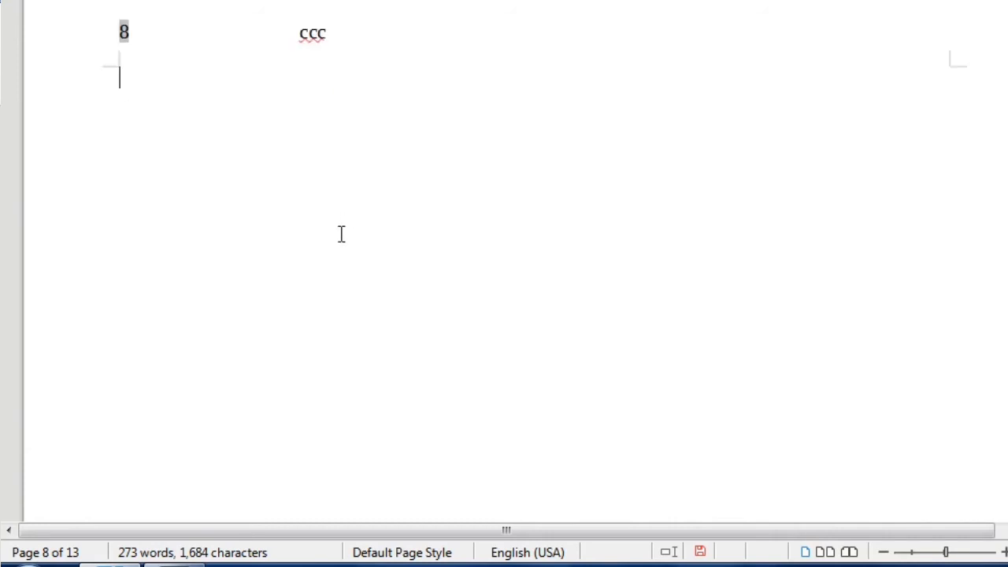
pyautogui.scroll(8, 360, 279)
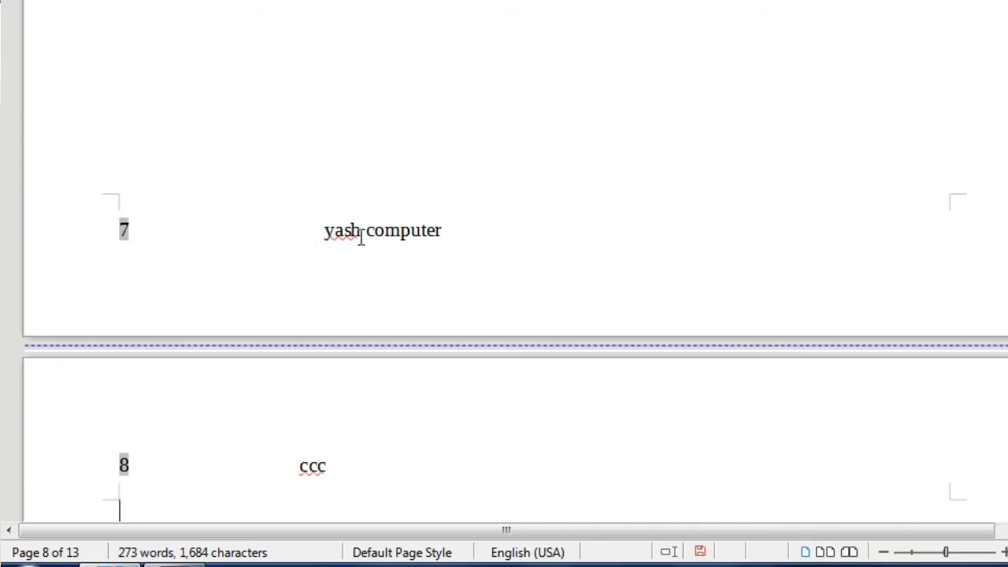
pyautogui.scroll(5, 386, 285)
pyautogui.scroll(5, 387, 260)
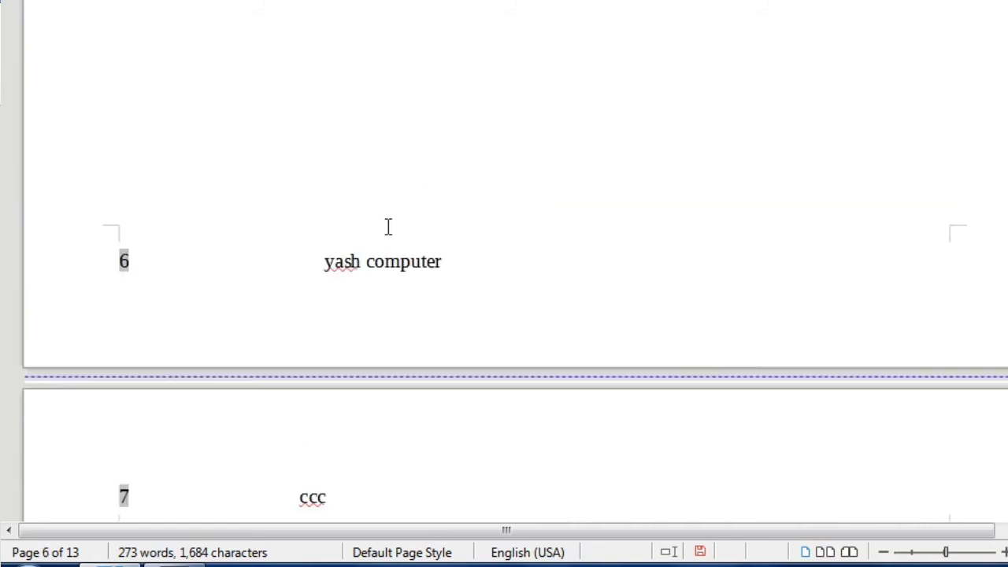
pyautogui.scroll(5, 402, 284)
pyautogui.scroll(5, 407, 295)
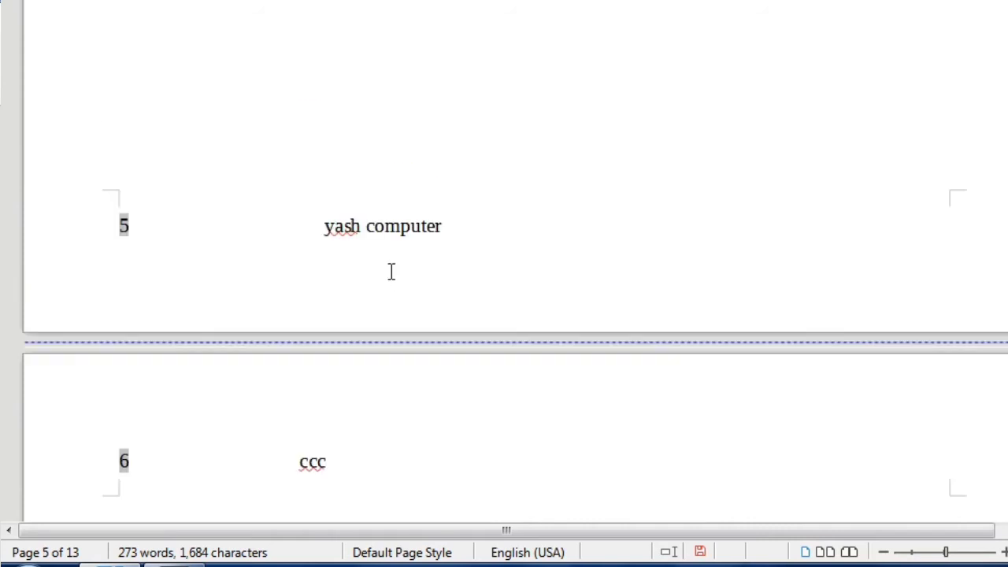
pyautogui.scroll(5, 390, 271)
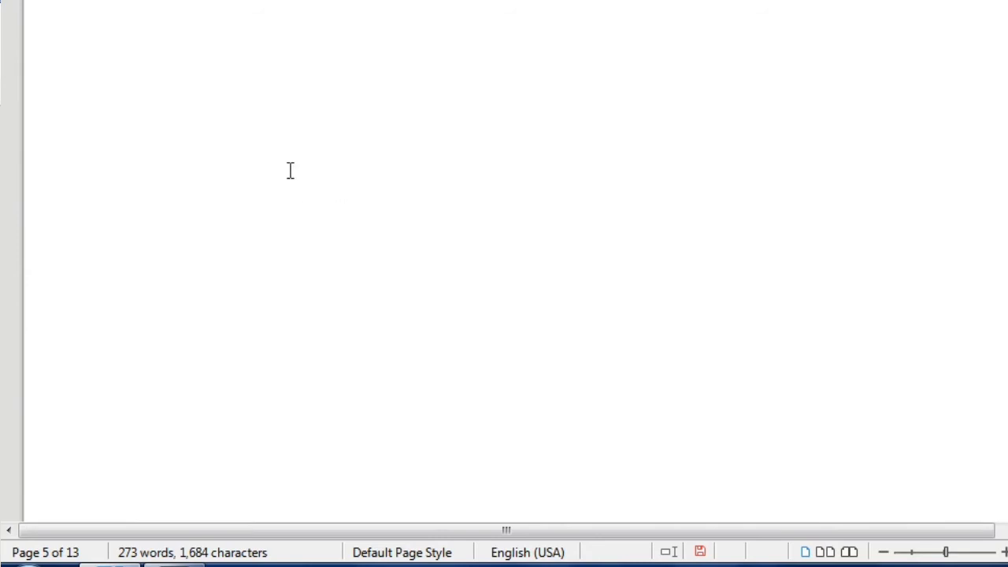
# - Start an envelope from page 5 and add the addressee's mobile number below the existing address
pyautogui.scroll(3, 290, 170)
pyautogui.click(135, 1)
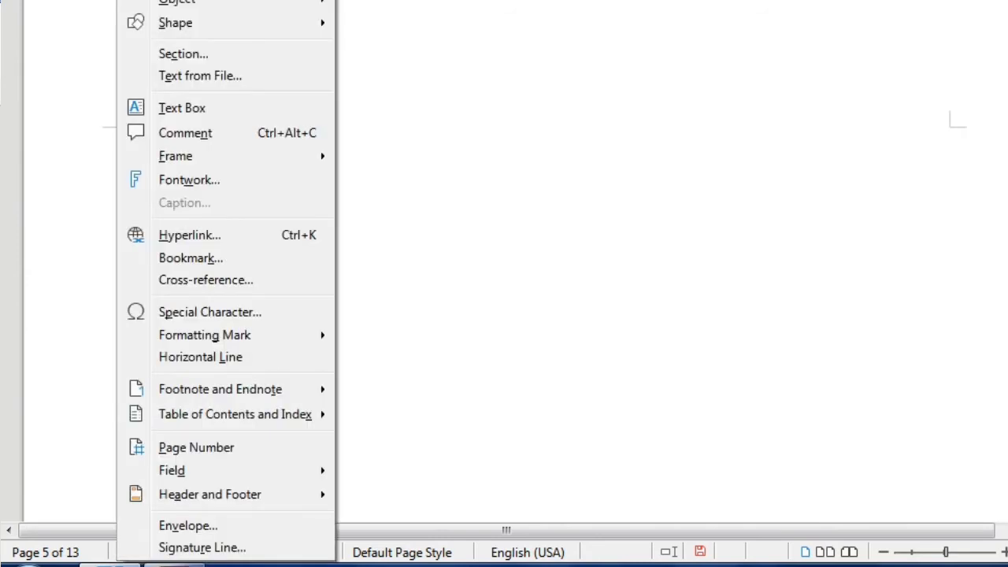
pyautogui.click(209, 534)
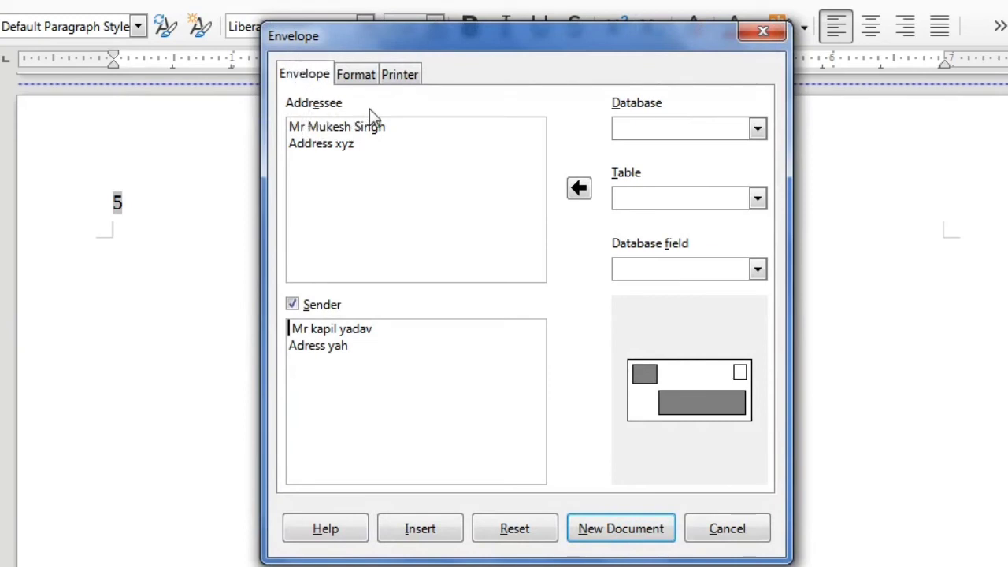
pyautogui.moveTo(353, 147); pyautogui.dragTo(281, 148)
pyautogui.click(362, 144)
pyautogui.click(372, 144)
pyautogui.write('ob57657678')
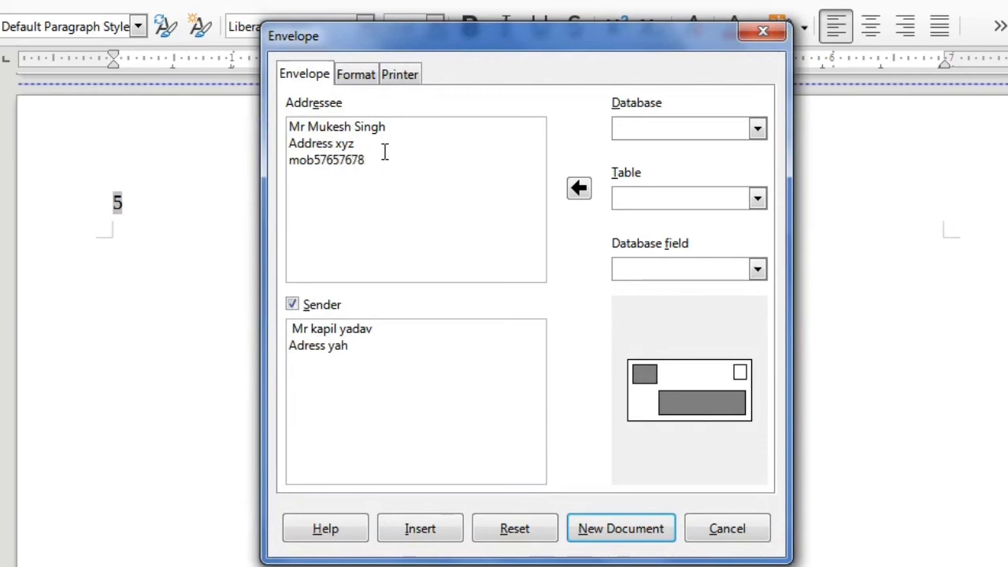
pyautogui.press('Return')
# - Complete the sender's address line on the envelope and add the sender's mobile number beneath it
pyautogui.click(371, 346)
pyautogui.write('h cpomputemob6r')
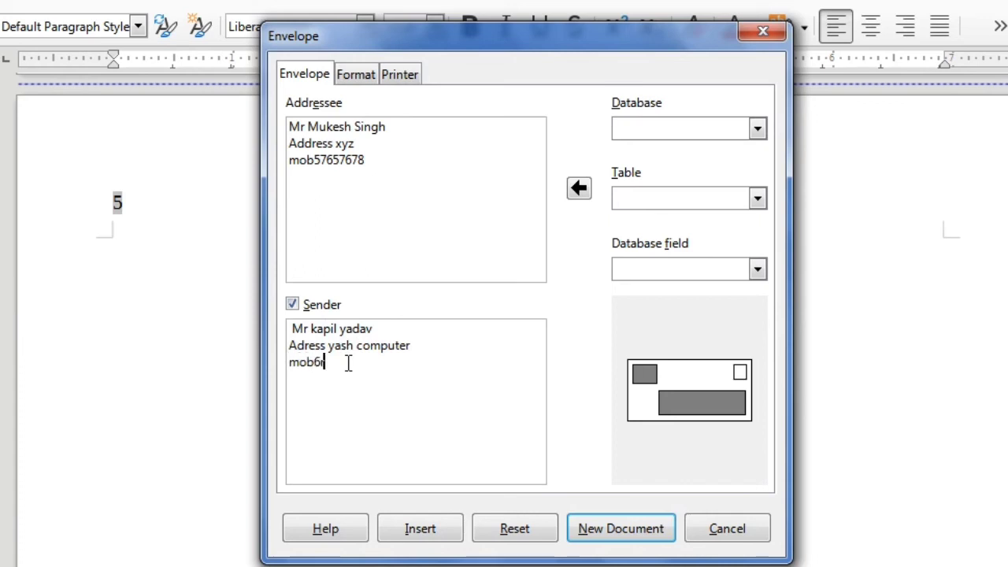
pyautogui.write('8676t87698')
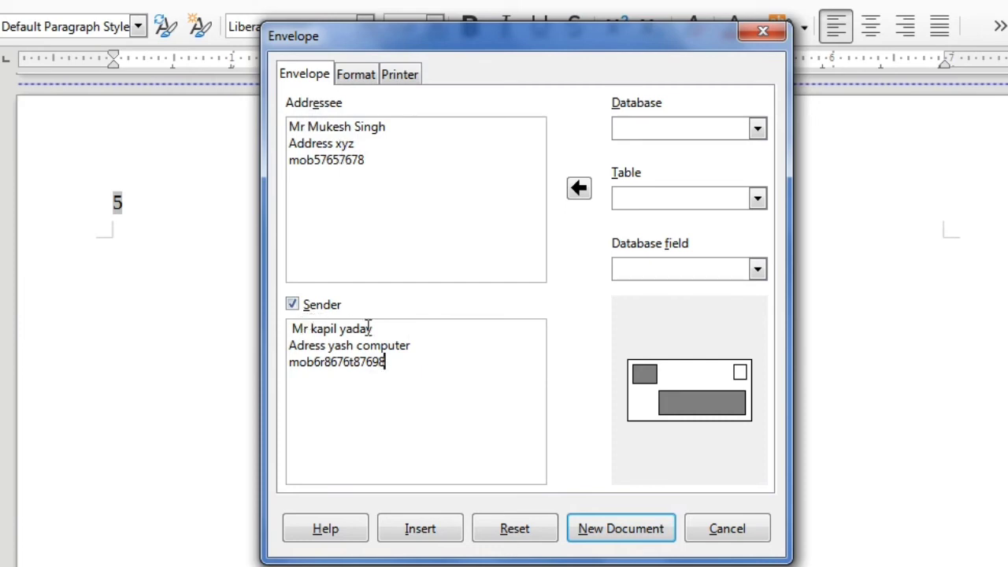
# - Create the envelope as a new document and review the layout of the sender and addressee blocks
pyautogui.click(607, 530)
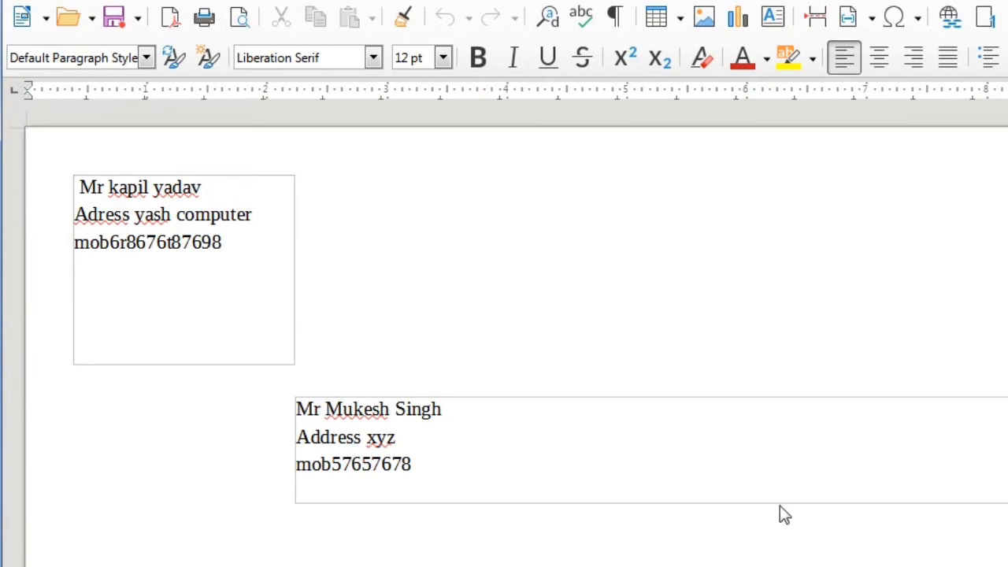
pyautogui.scroll(-3, 519, 323)
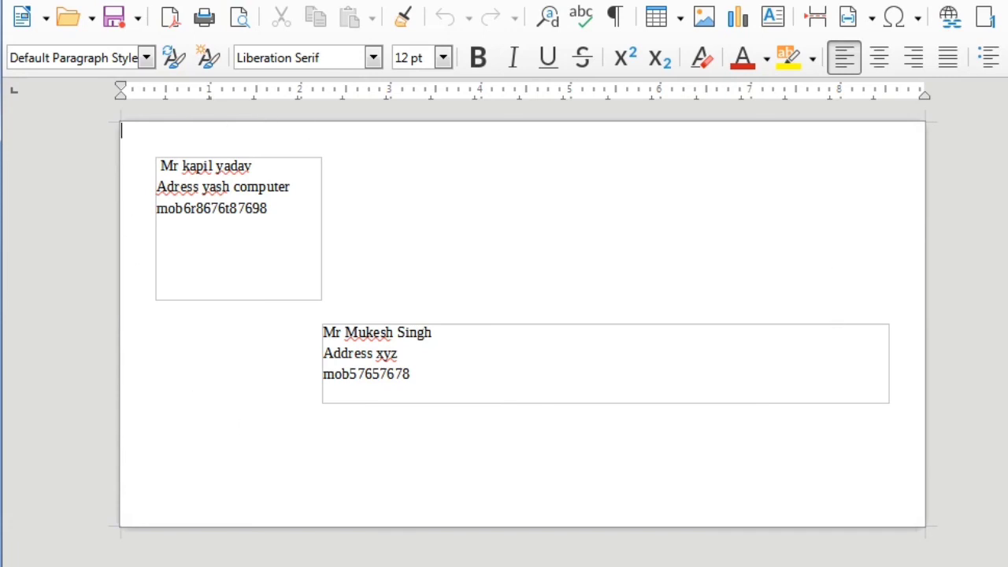
pyautogui.scroll(3, 522, 323)
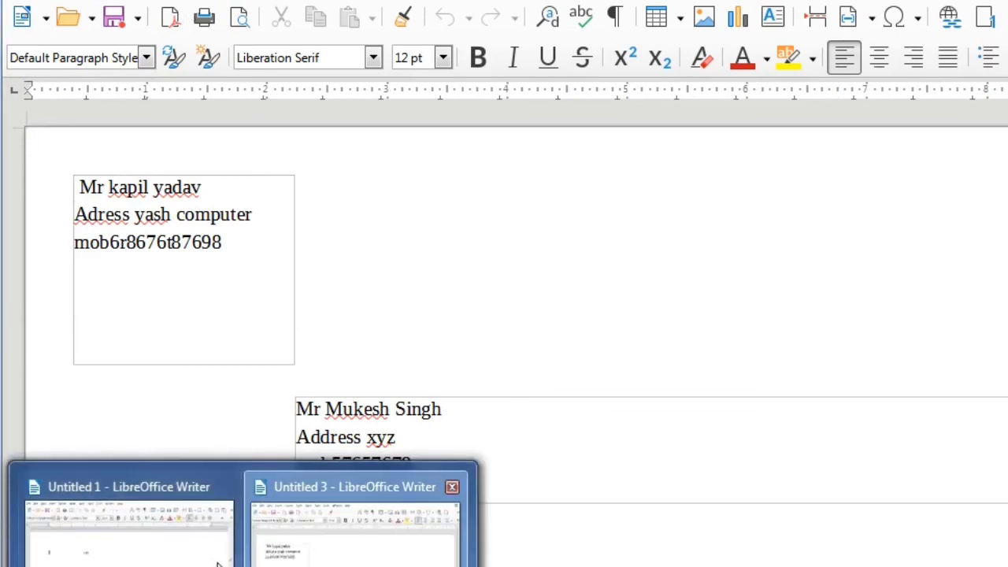
# - Return to the Untitled 1 document and insert a signature line with the suggested signer's name and the title "Manager"
pyautogui.click(218, 551)
pyautogui.click(128, 1)
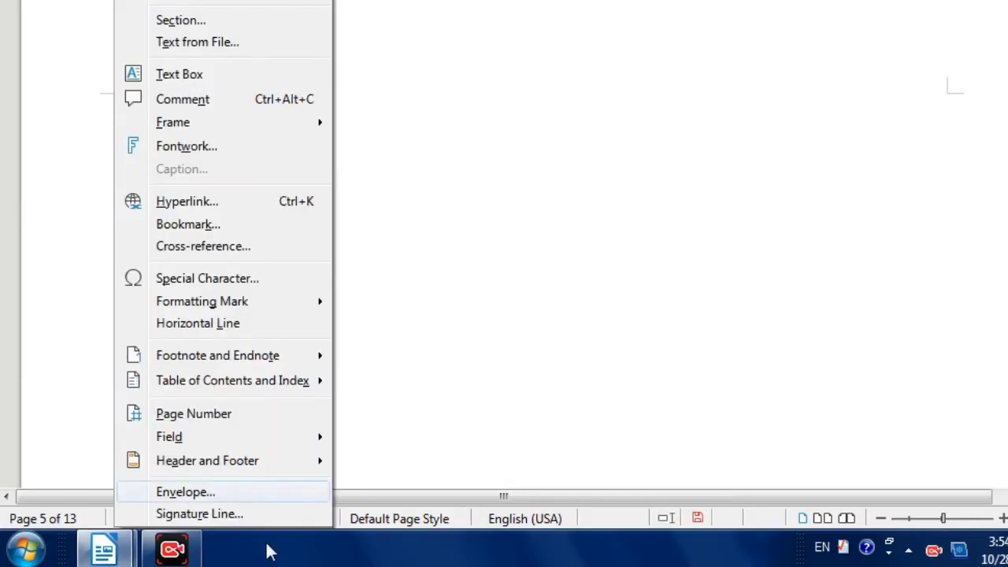
pyautogui.click(211, 518)
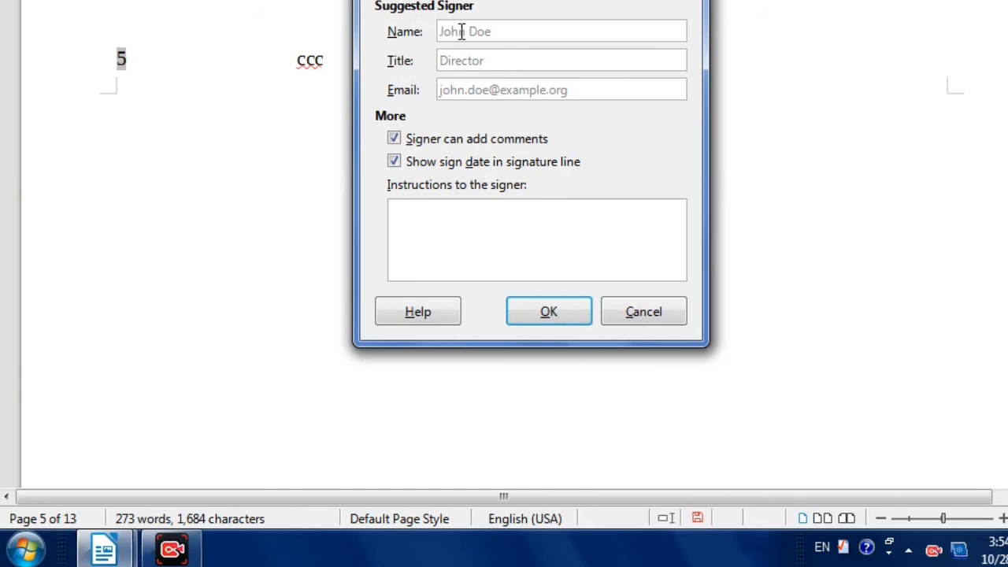
pyautogui.write('Sun')
pyautogui.press('BackSpace')
pyautogui.press('BackSpace')
pyautogui.write('anjay')
pyautogui.write('Manager')
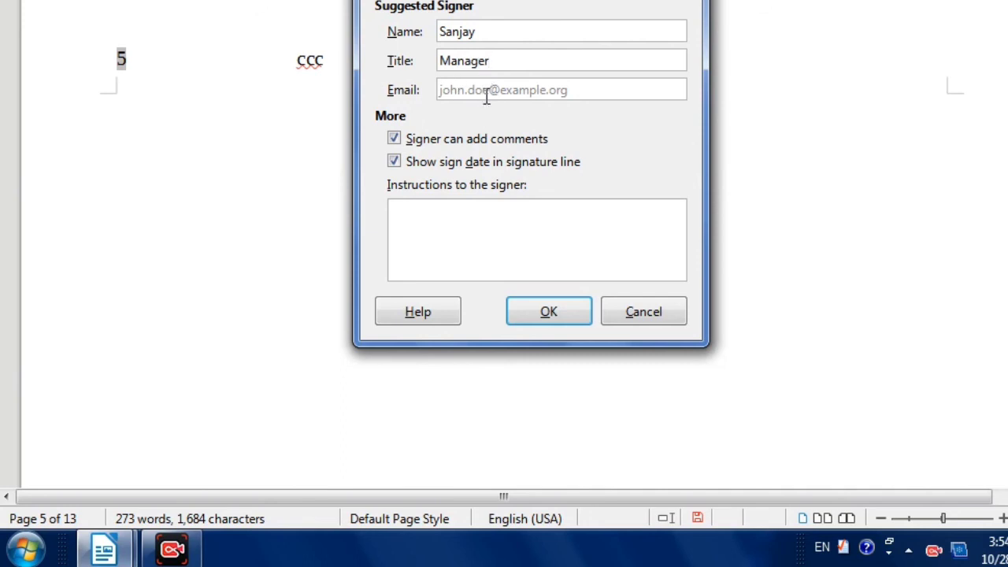
pyautogui.click(486, 91)
pyautogui.click(549, 313)
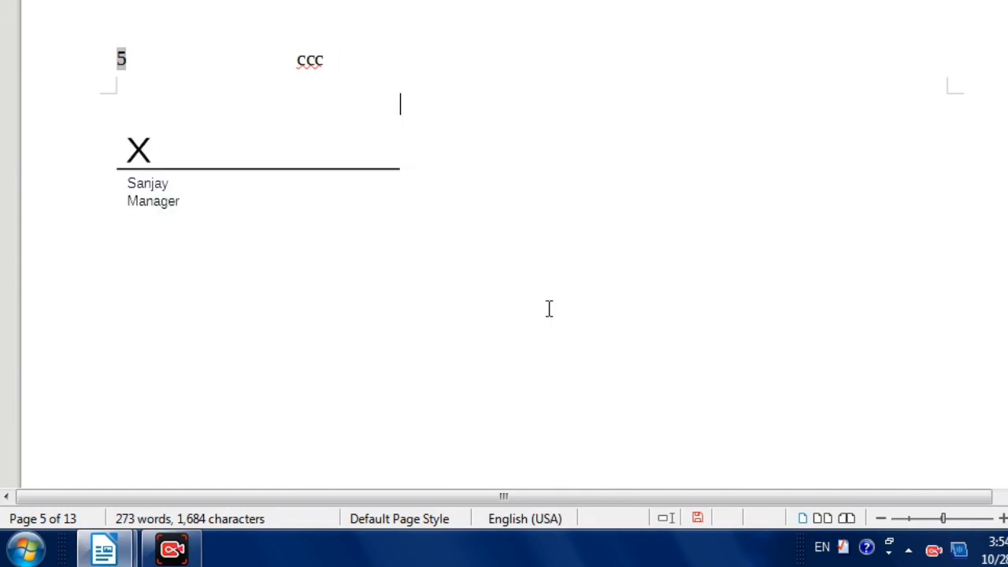
# - Move the signature line to the lower right area of page 5, at about 4.77 / 5.89, and deselect it
pyautogui.click(160, 163)
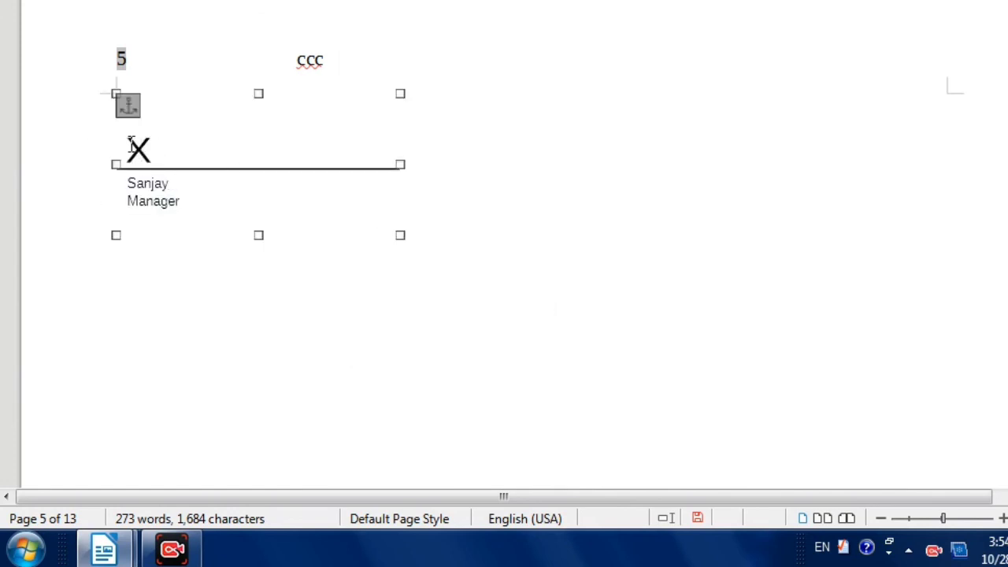
pyautogui.moveTo(178, 167); pyautogui.dragTo(240, 189)
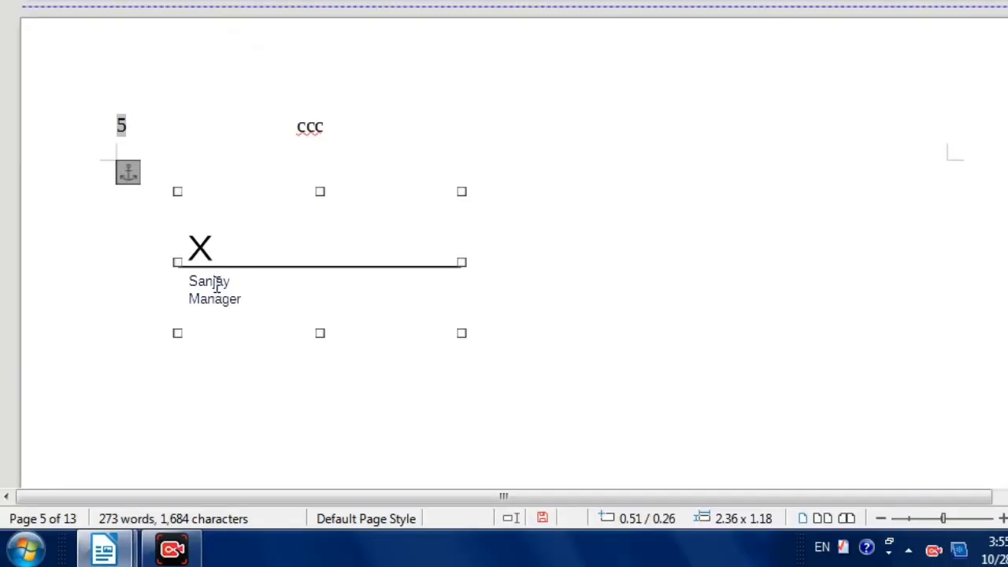
pyautogui.moveTo(217, 285)
pyautogui.mouseDown()
pyautogui.moveTo(226, 296)
pyautogui.moveTo(386, 325)
pyautogui.moveTo(731, 360)
pyautogui.moveTo(668, 443)
pyautogui.moveTo(695, 479)
pyautogui.moveTo(722, 423)
pyautogui.moveTo(711, 495)
pyautogui.moveTo(721, 378)
pyautogui.mouseUp()
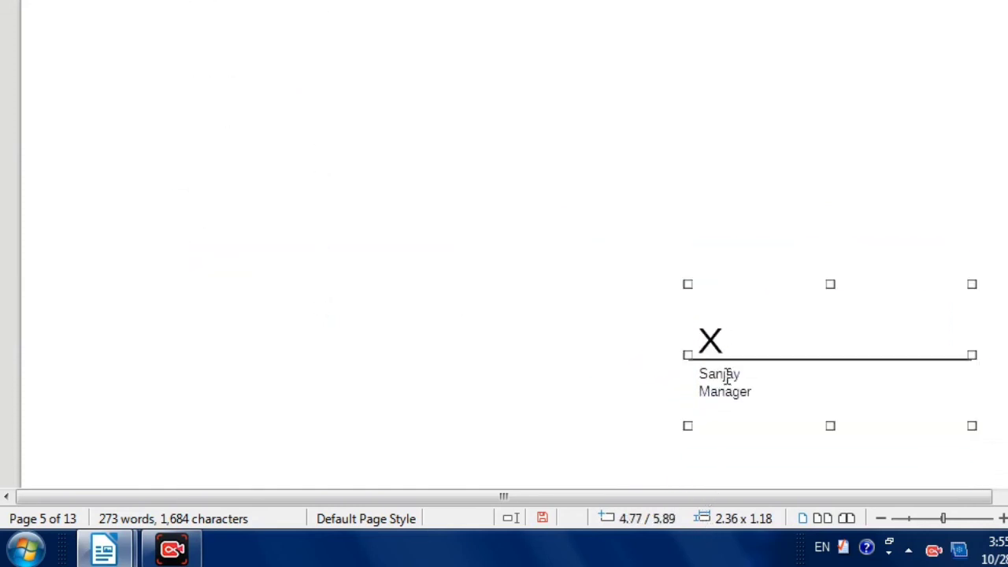
pyautogui.click(581, 323)
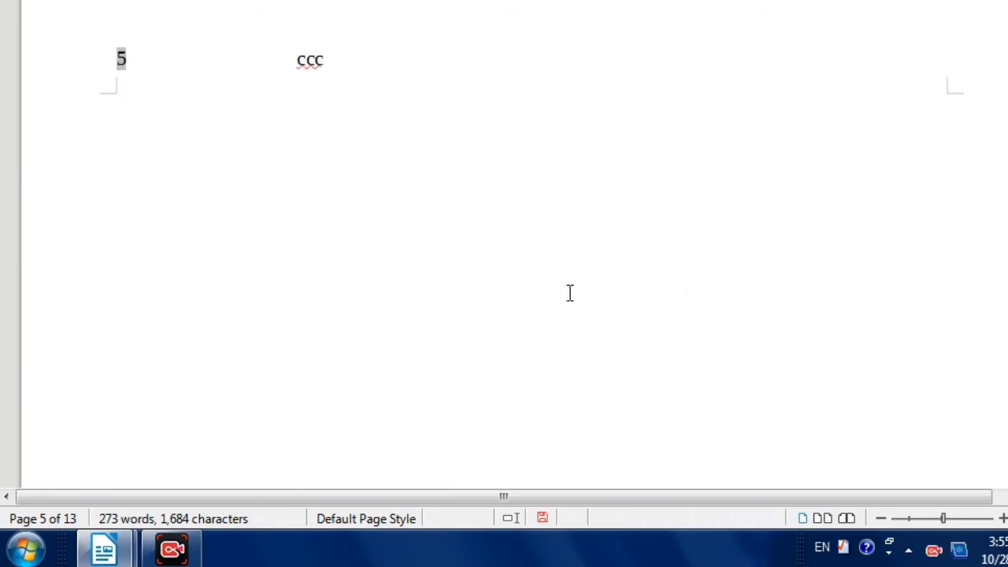
pyautogui.scroll(-2, 766, 332)
pyautogui.scroll(-3, 771, 334)
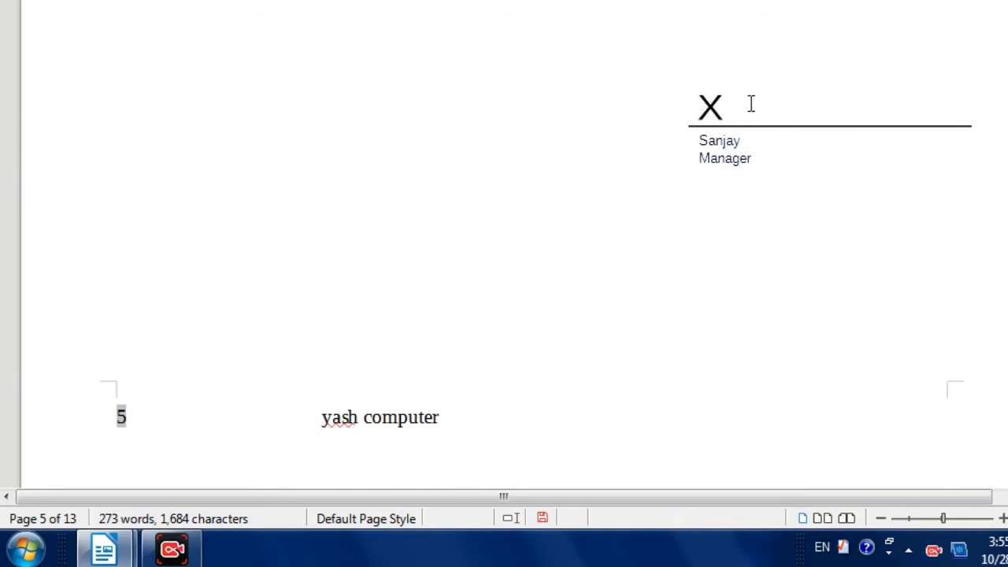
pyautogui.scroll(5, 788, 308)
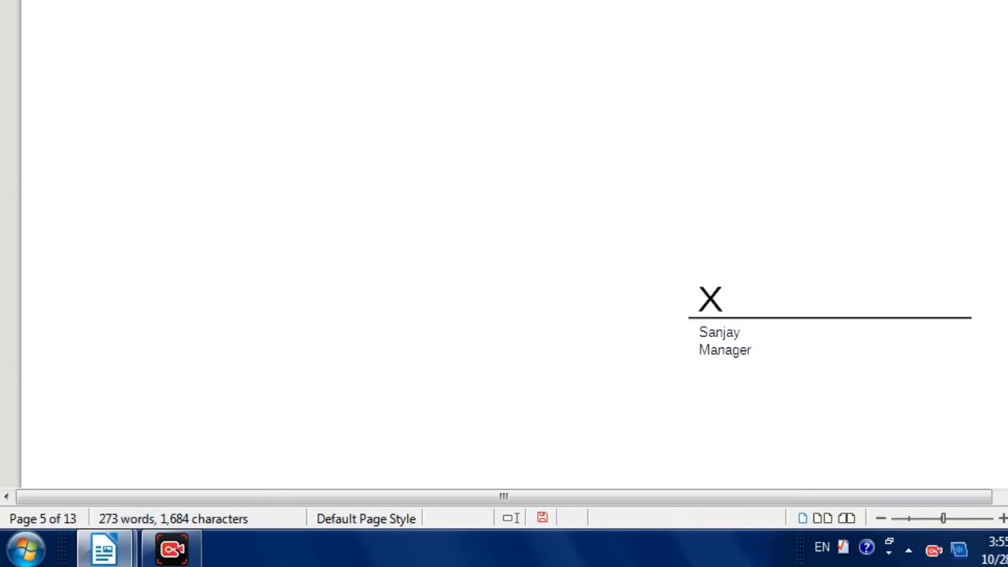
pyautogui.hotkey('alt', 'i')
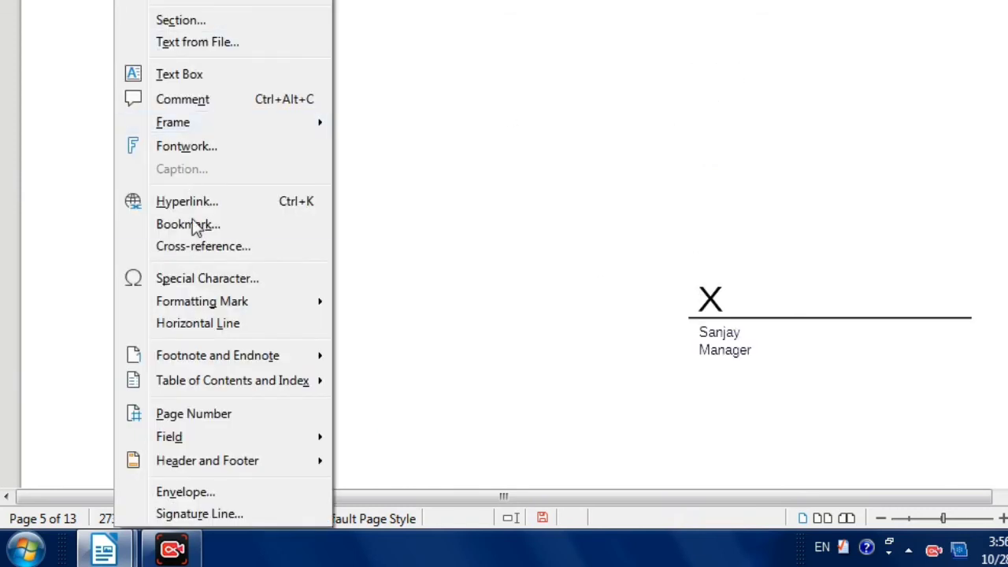